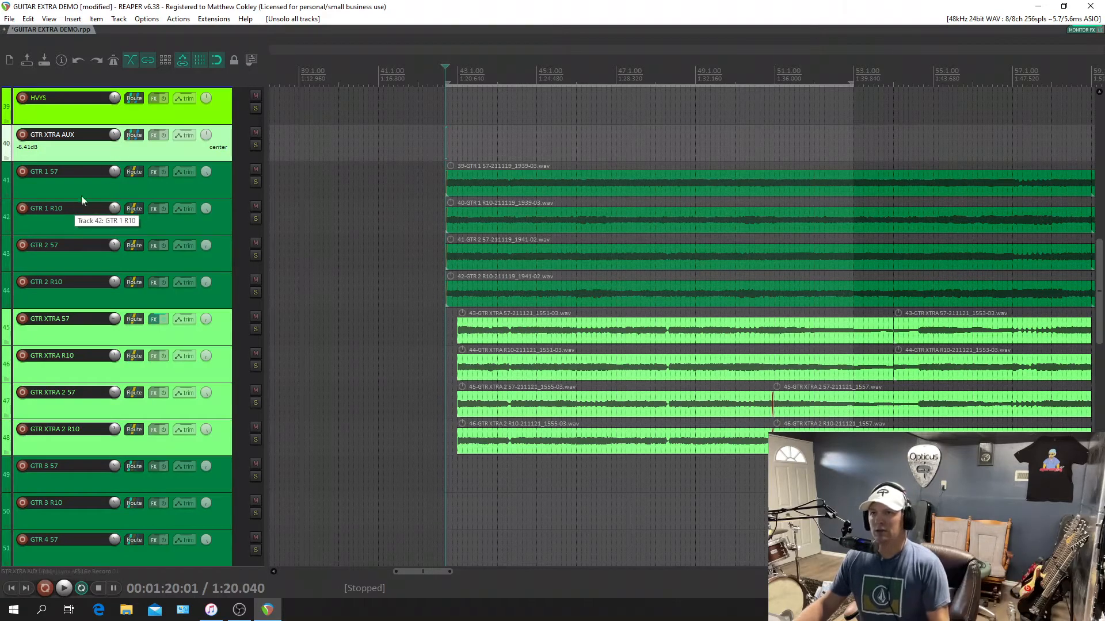
Solo the four tracks GTR 1 57 through GTR 2 R10, listen to them, and clear their solos
left_click_drag(255, 182, 255, 291)
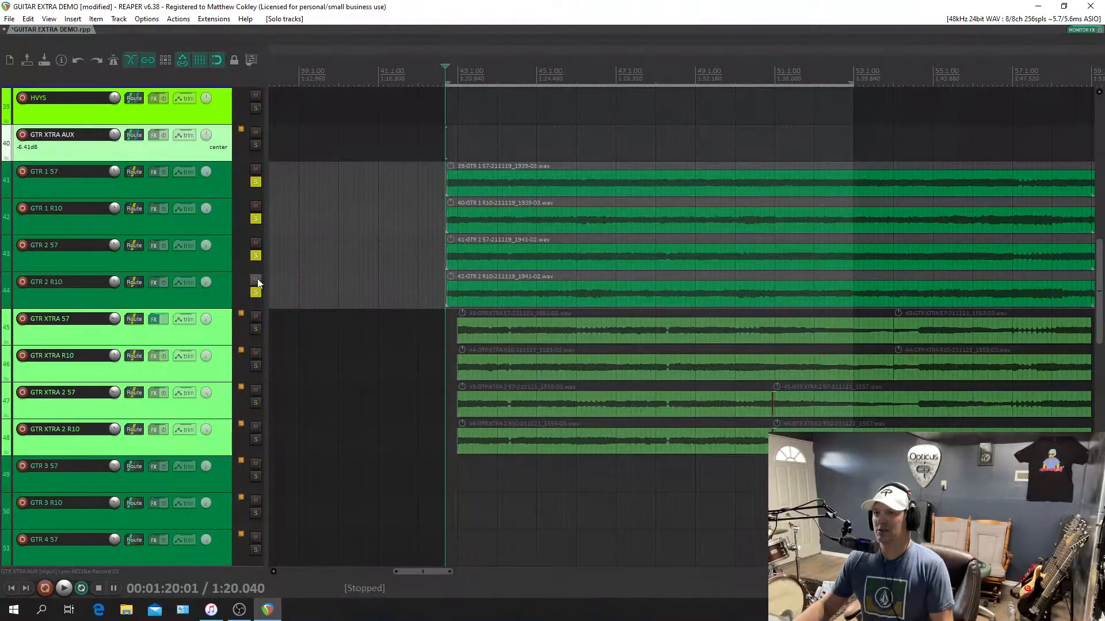
key("space")
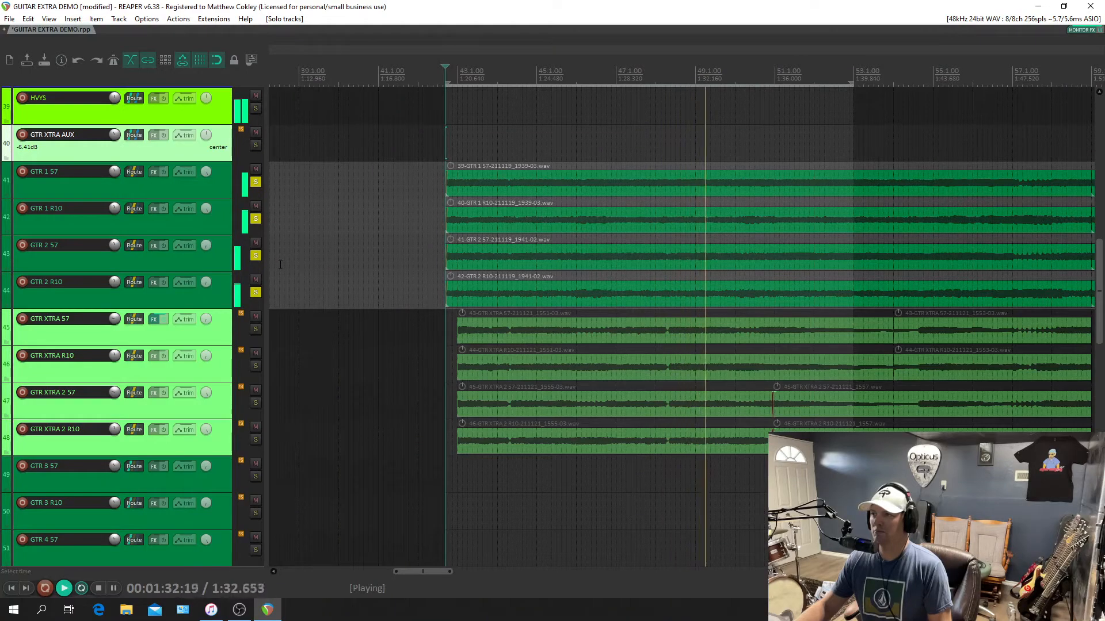
key("space")
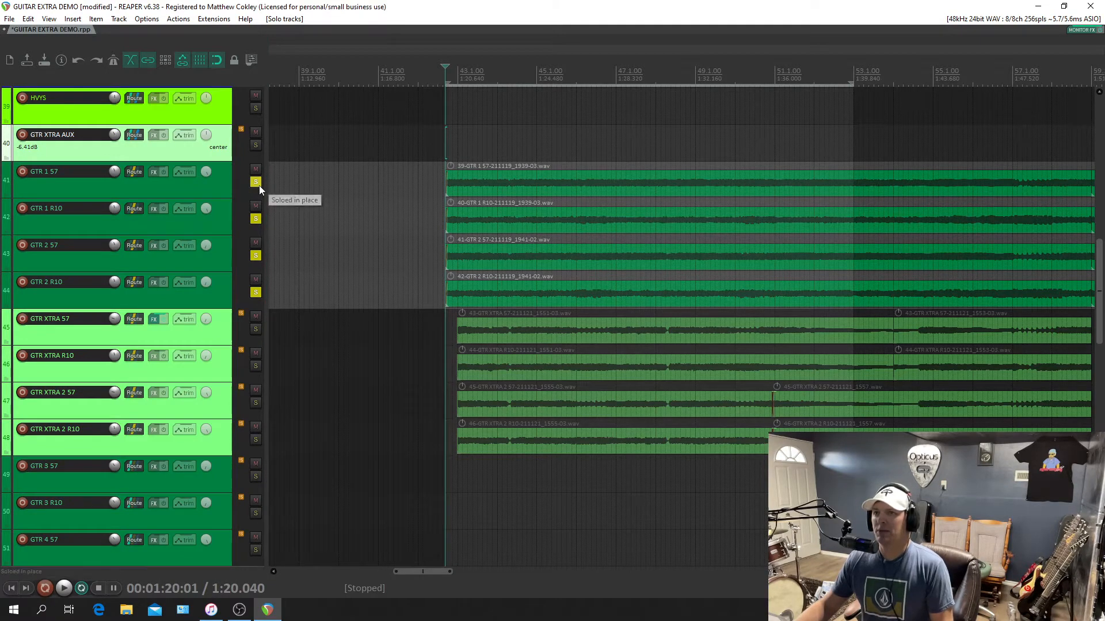
left_click_drag(259, 185, 261, 210)
left_click_drag(258, 257, 261, 281)
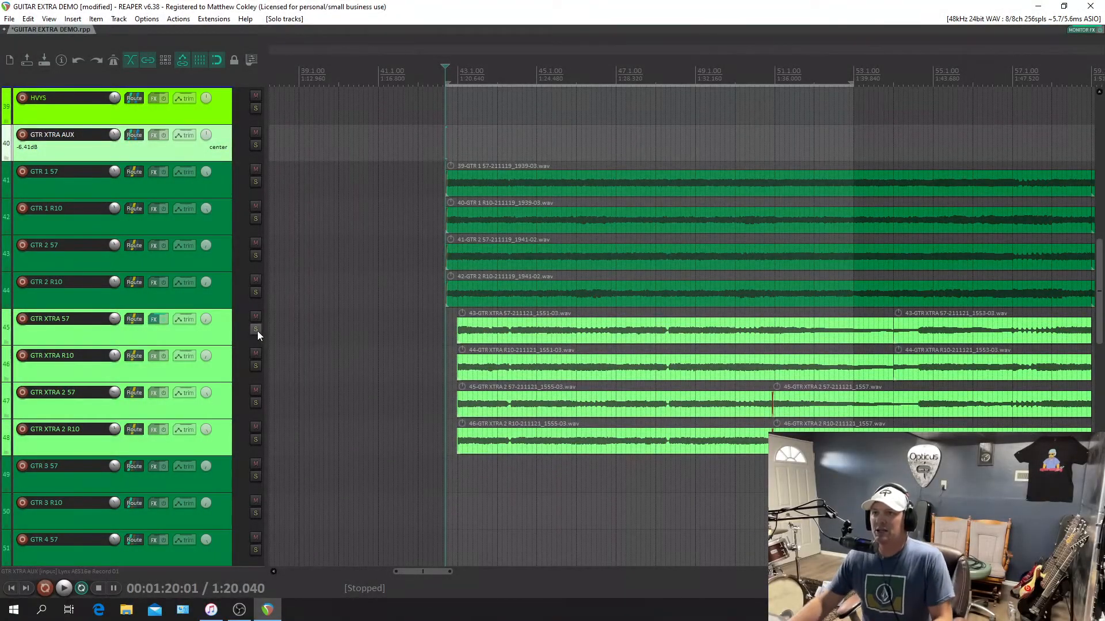
Solo the four tracks GTR XTRA 57 through GTR XTRA 2 R10 and listen to them alone
left_click_drag(257, 330, 261, 429)
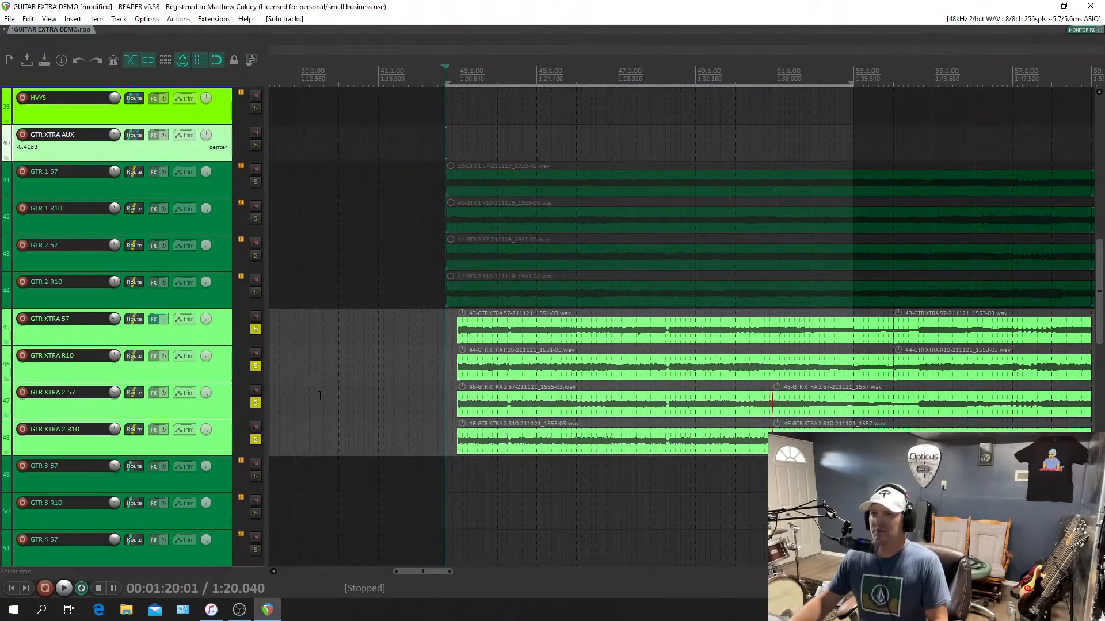
key("space")
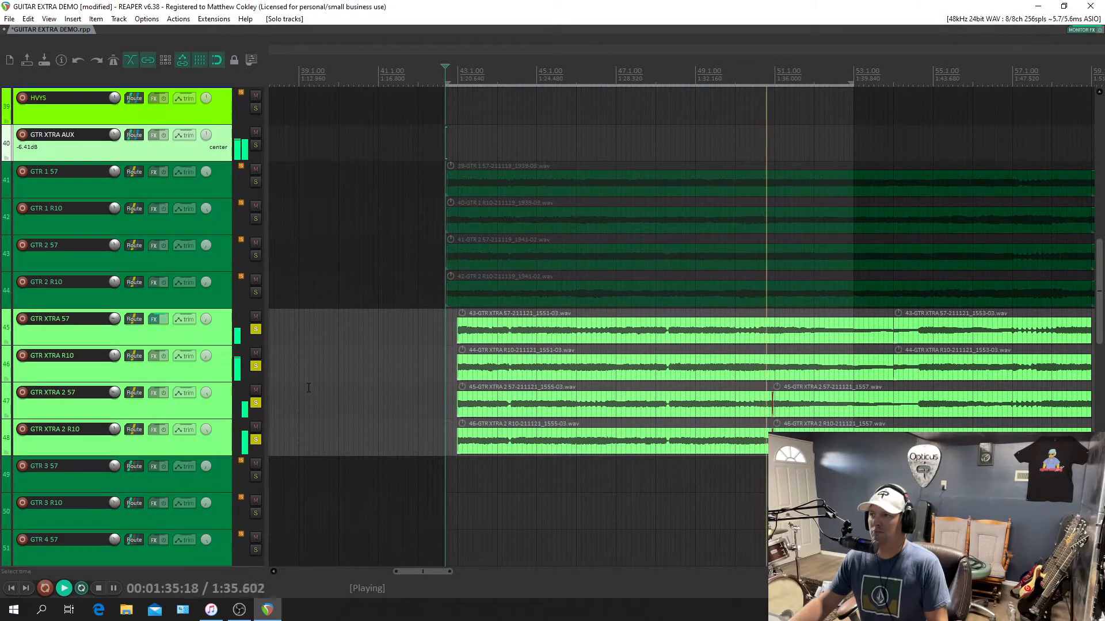
key("space")
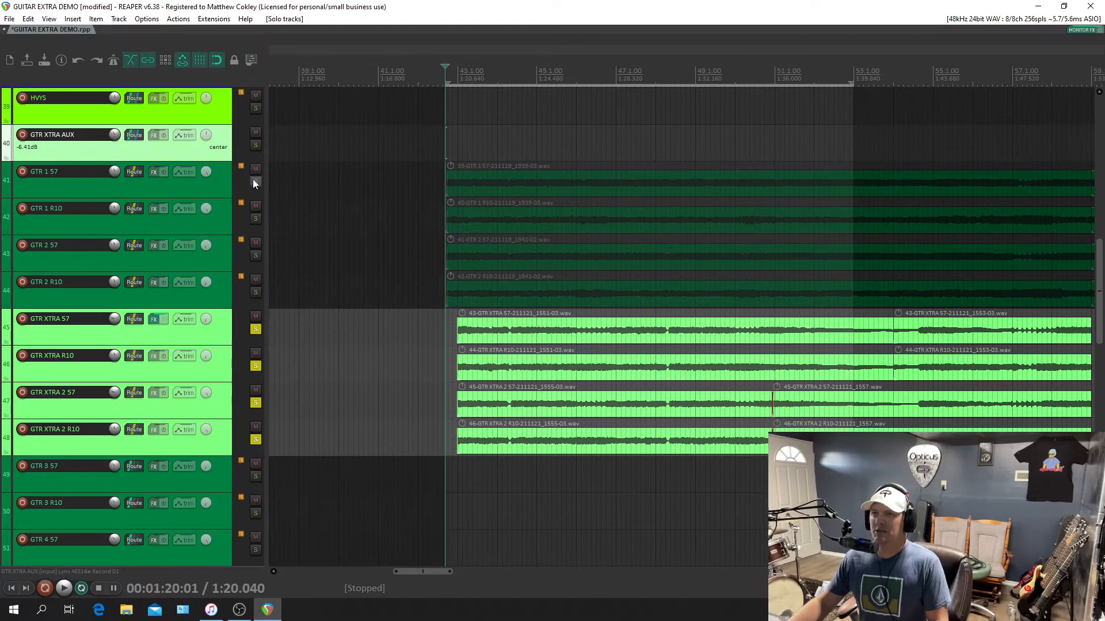
Add GTR 1 57 through GTR 2 R10 to the solo, play everything together, and select the four GTR XTRA tracks
left_click_drag(253, 180, 256, 292)
key("space")
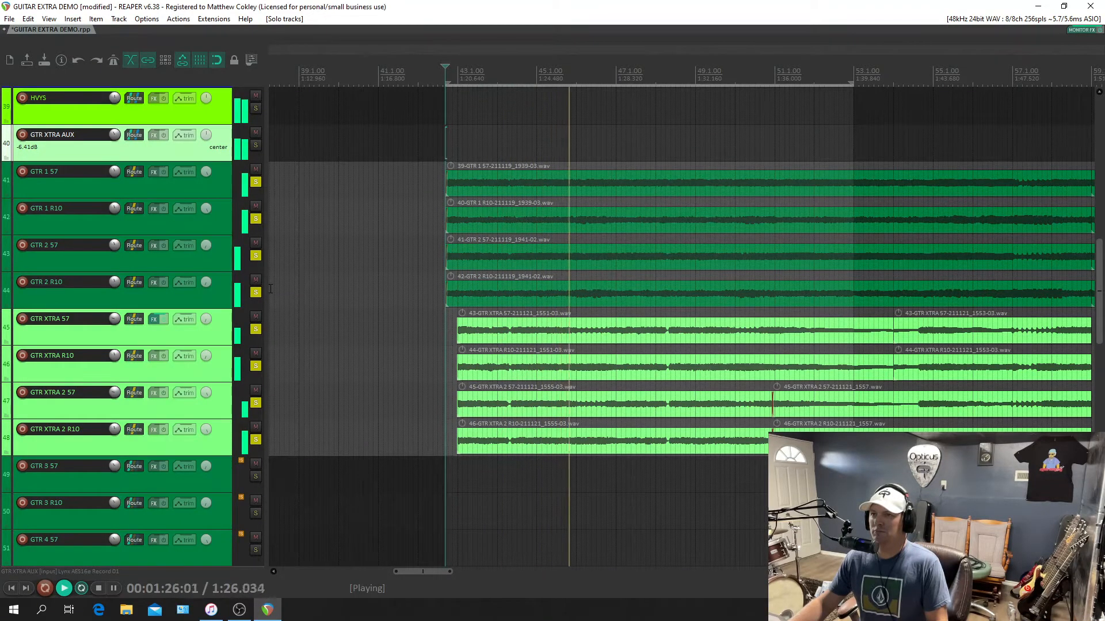
left_click(193, 339)
left_click(195, 444, "shift")
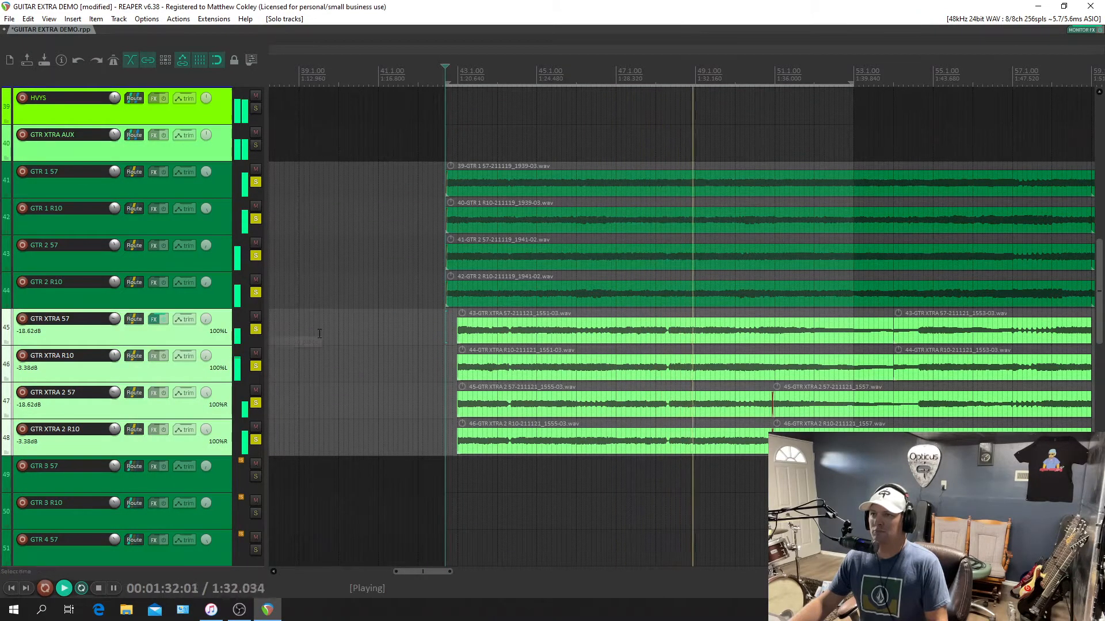
key("space")
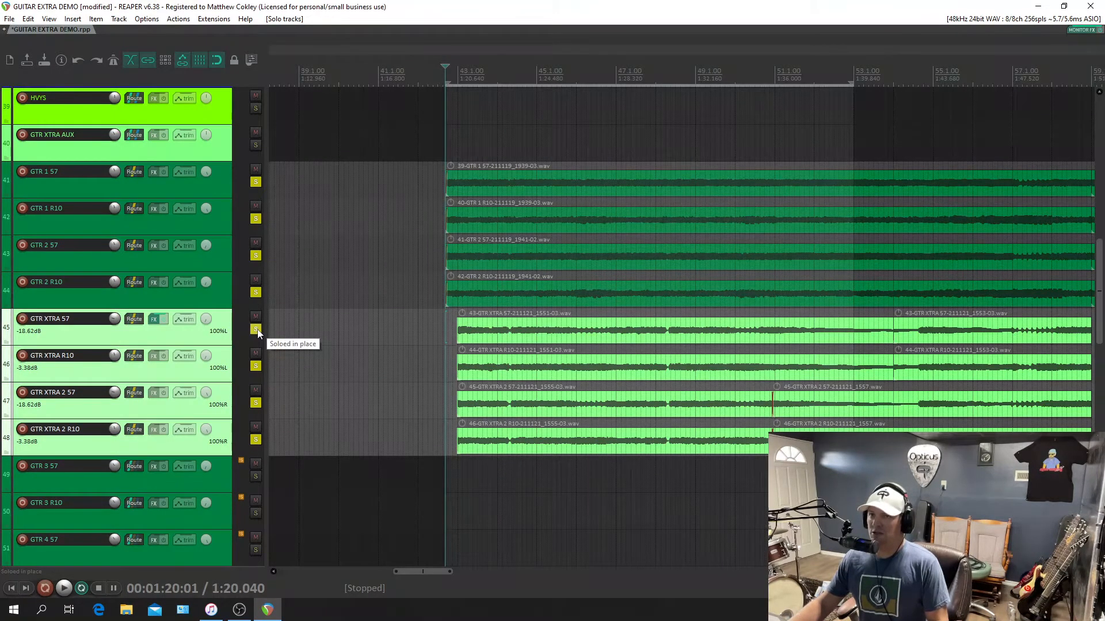
Compare the soloed main guitars with and without the four GTR XTRA tracks by toggling the extras' solo during playback
key("space")
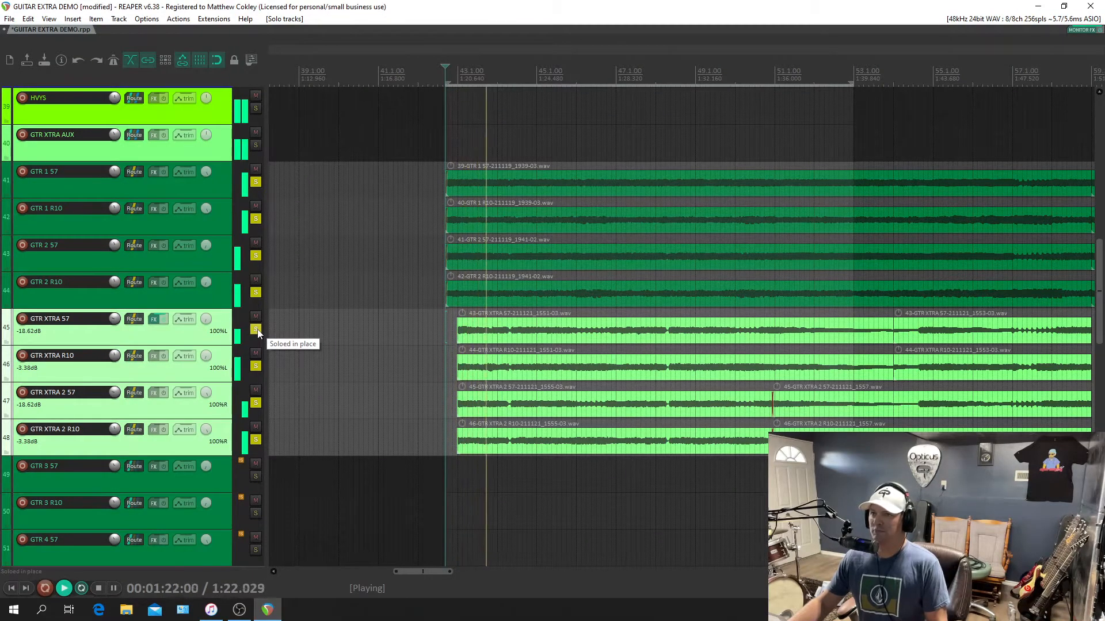
left_click(256, 330)
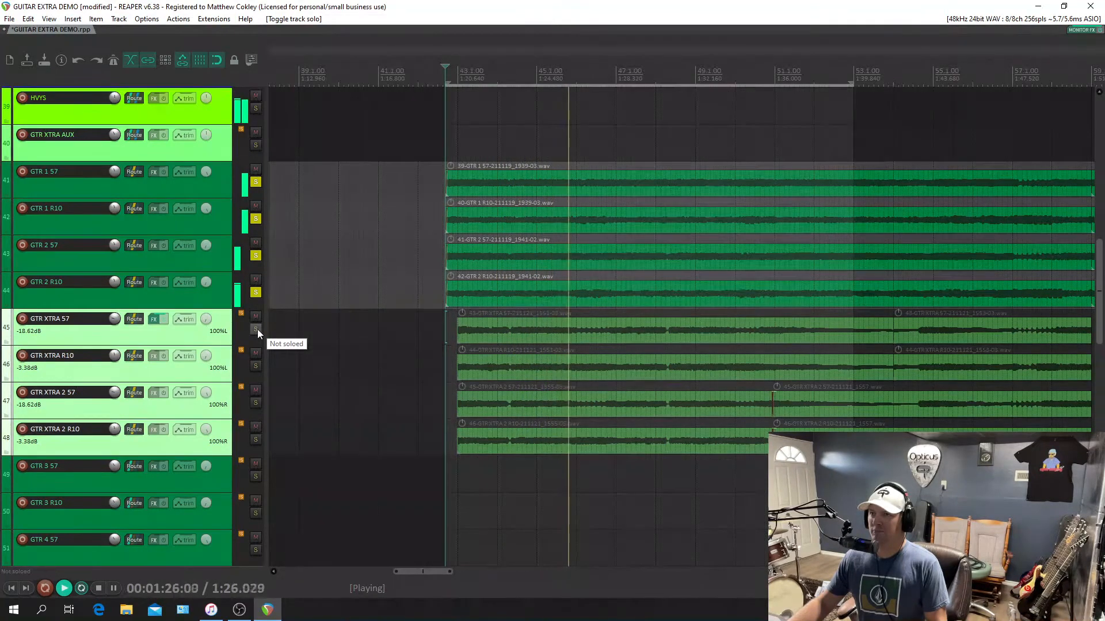
left_click(256, 330)
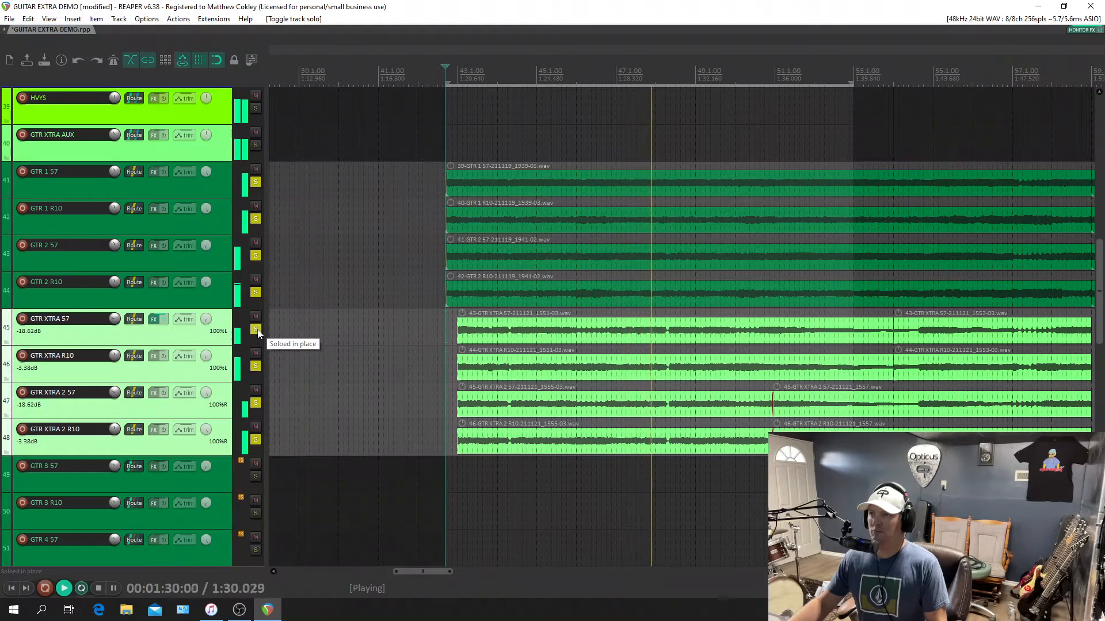
left_click(256, 329)
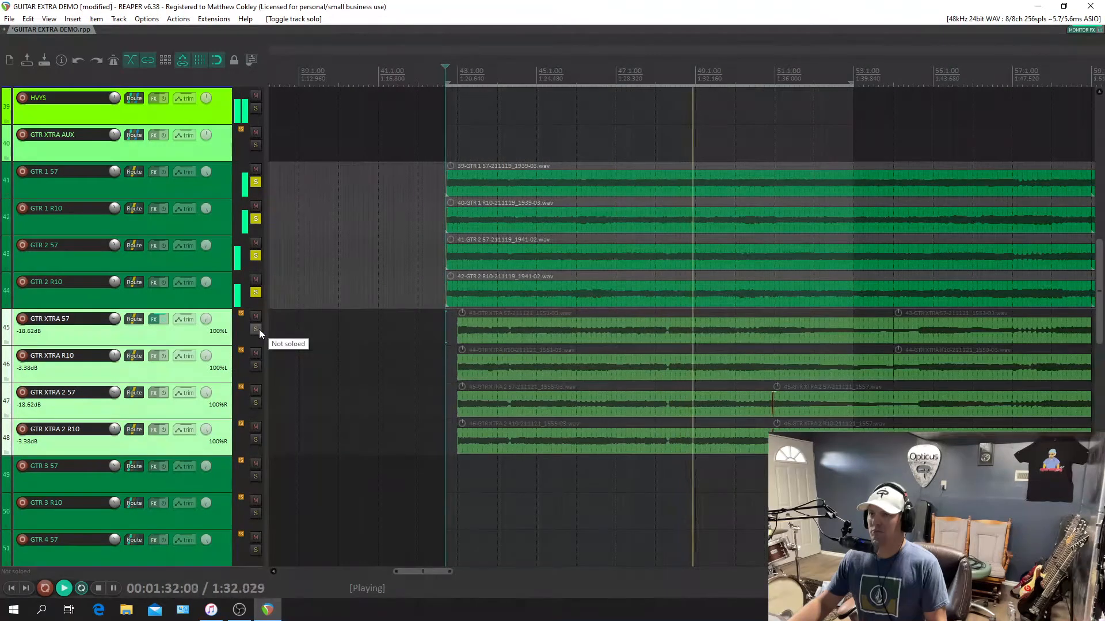
left_click(256, 330)
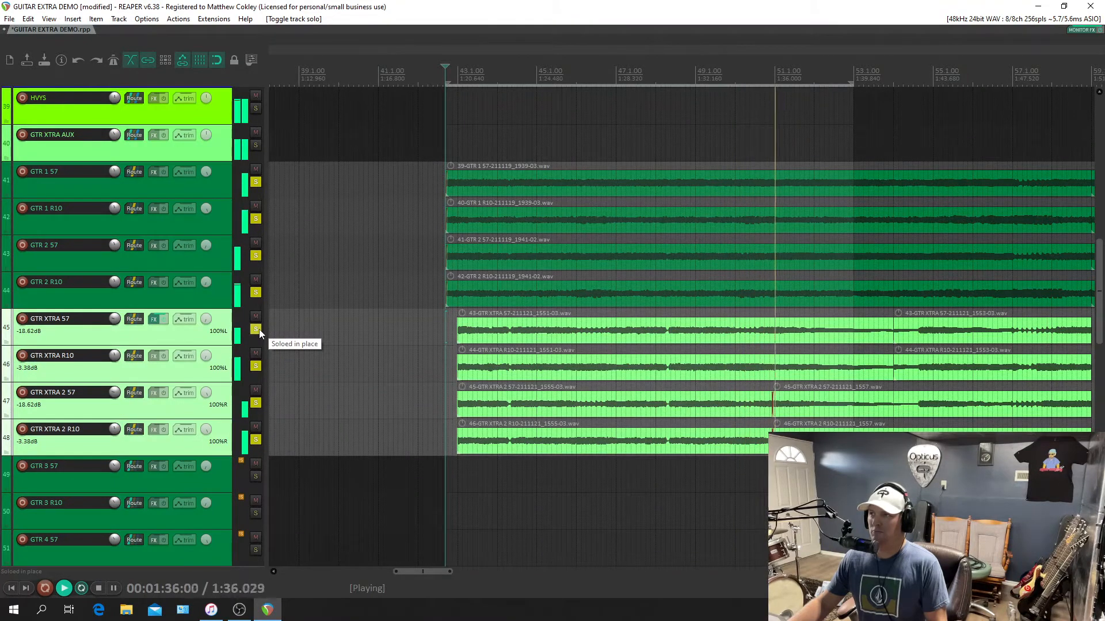
left_click(256, 330)
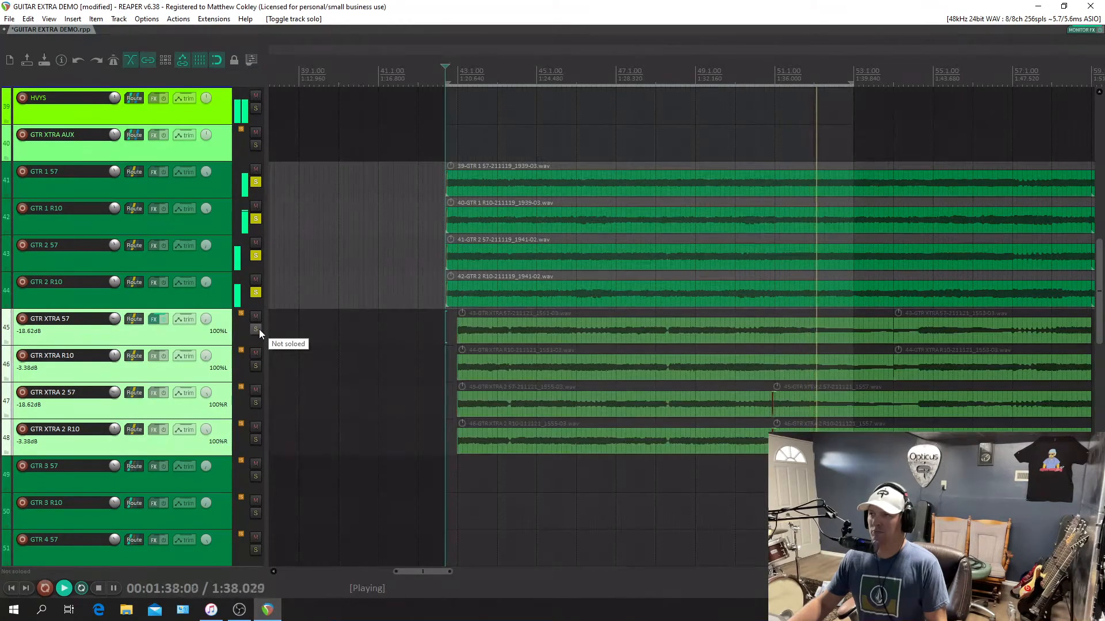
key("space")
left_click(258, 329)
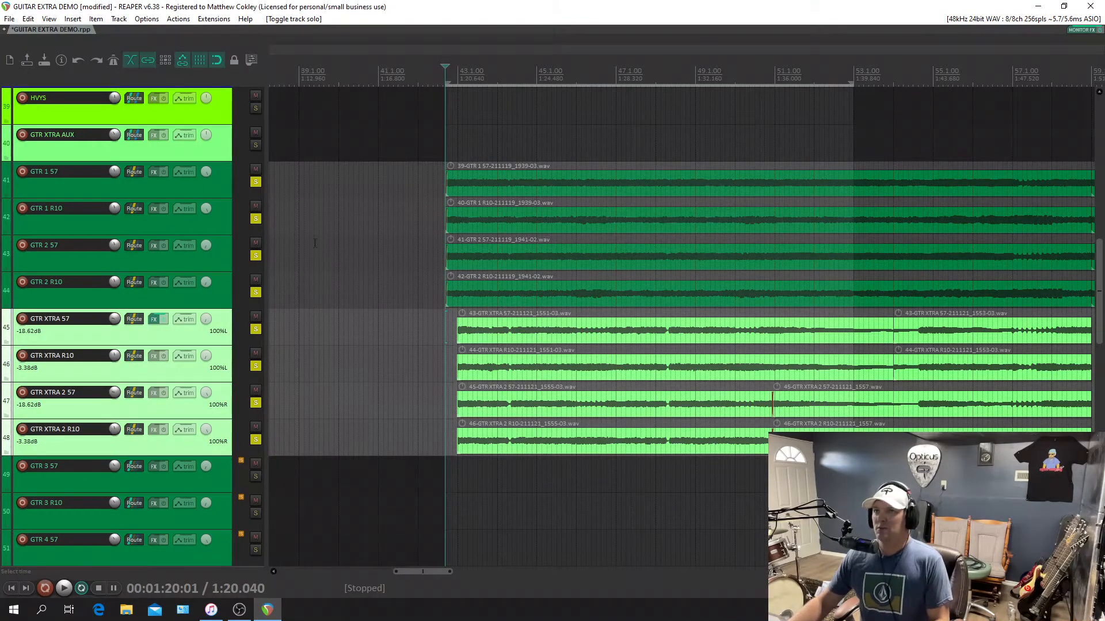
Clear the solos and compare the full mix with the four GTR XTRA tracks muted and unmuted during playback
left_click(257, 183)
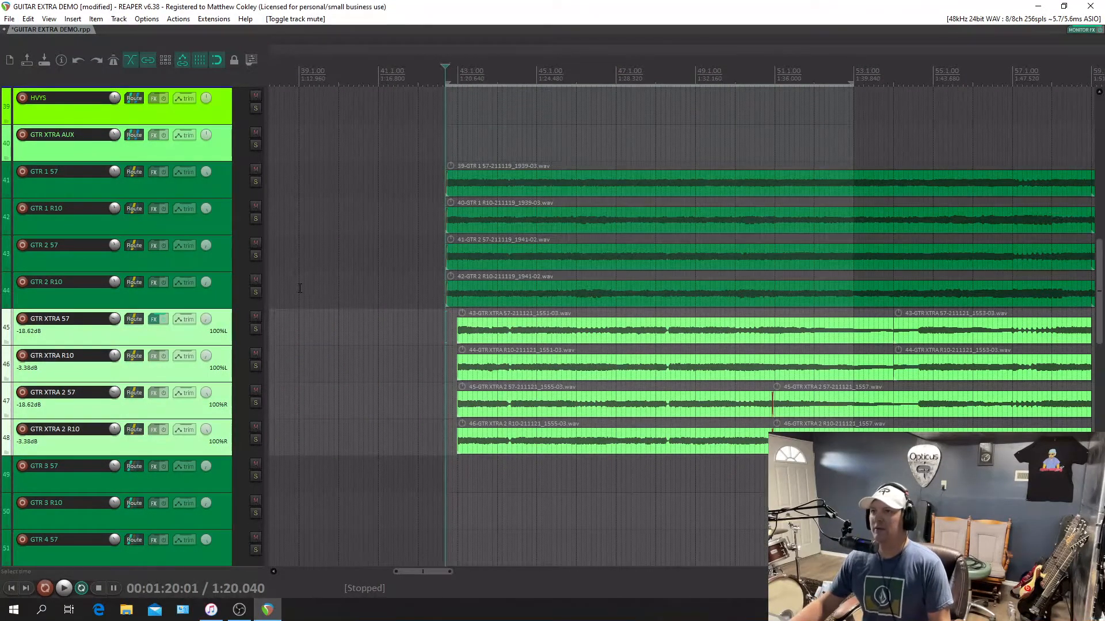
key("space")
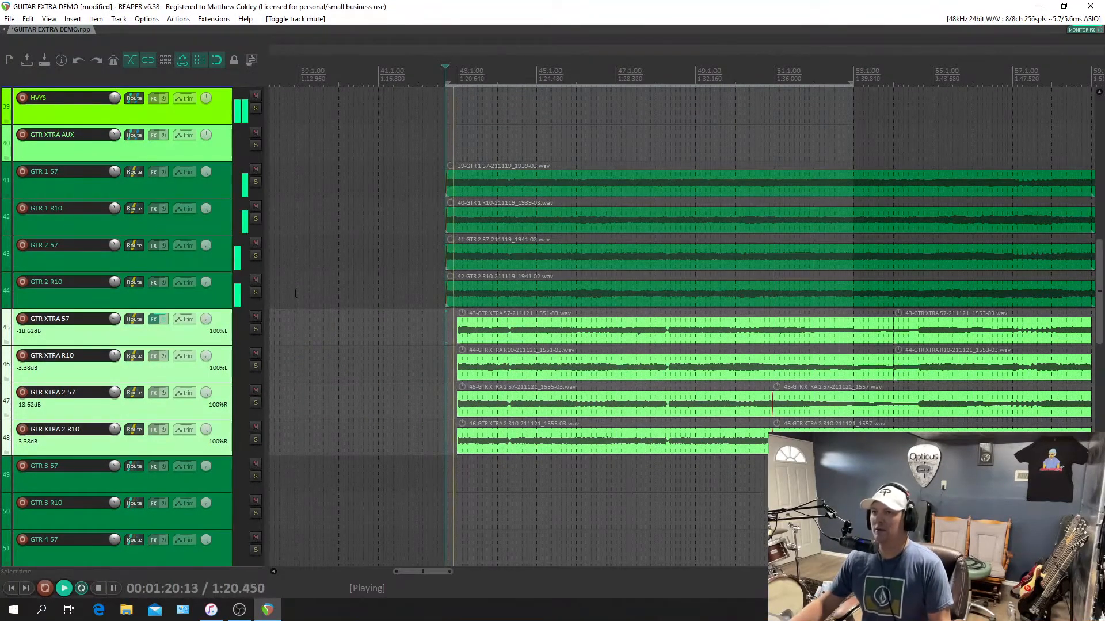
left_click(256, 319)
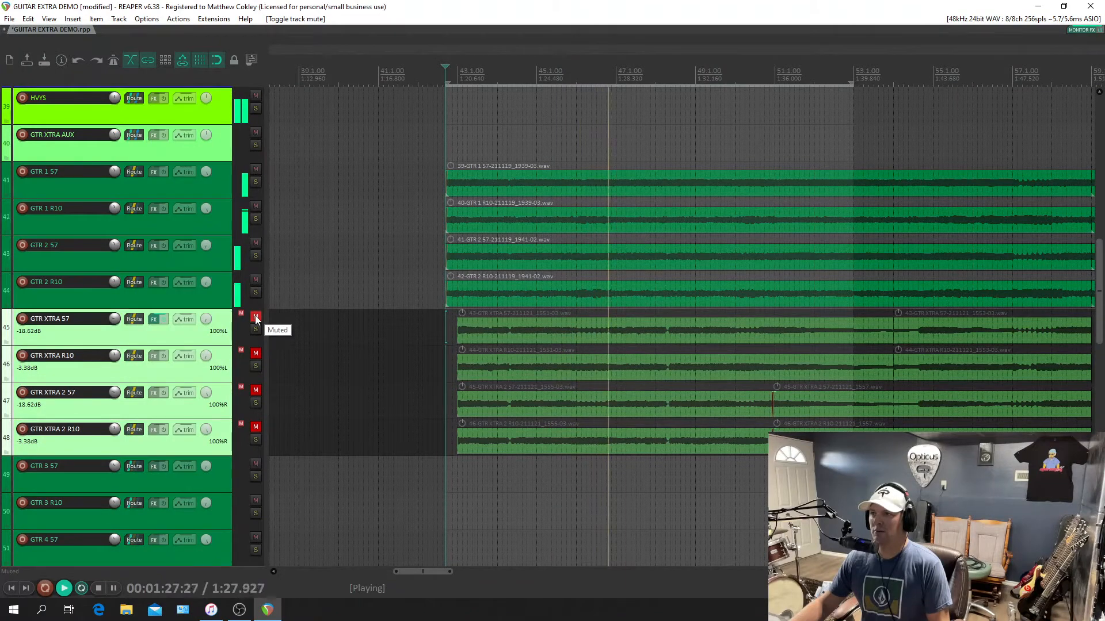
left_click(256, 319)
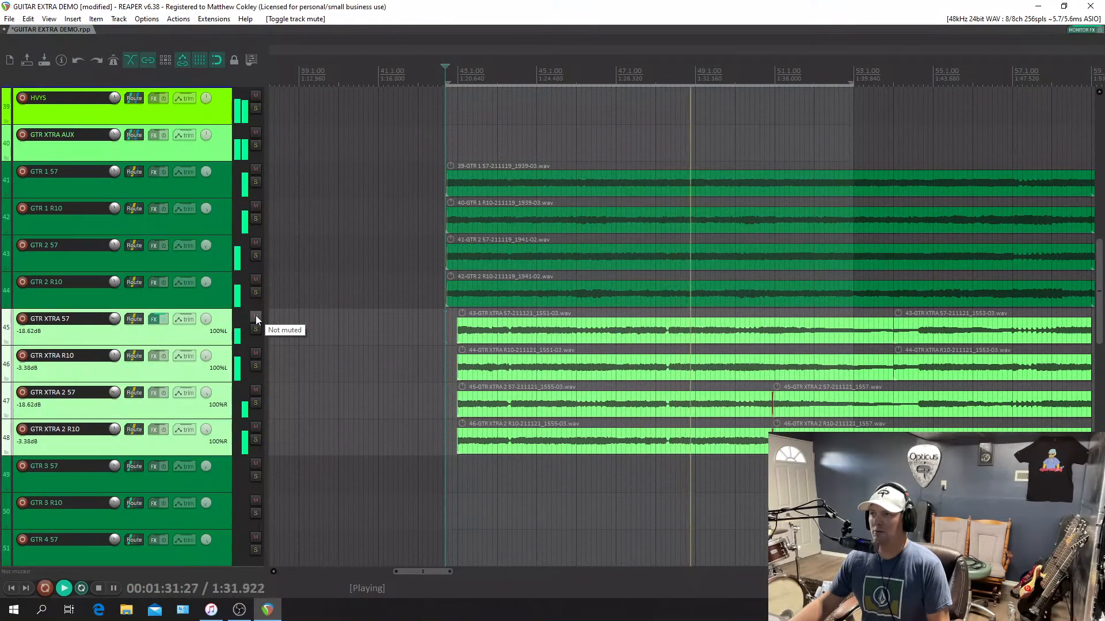
left_click(256, 320)
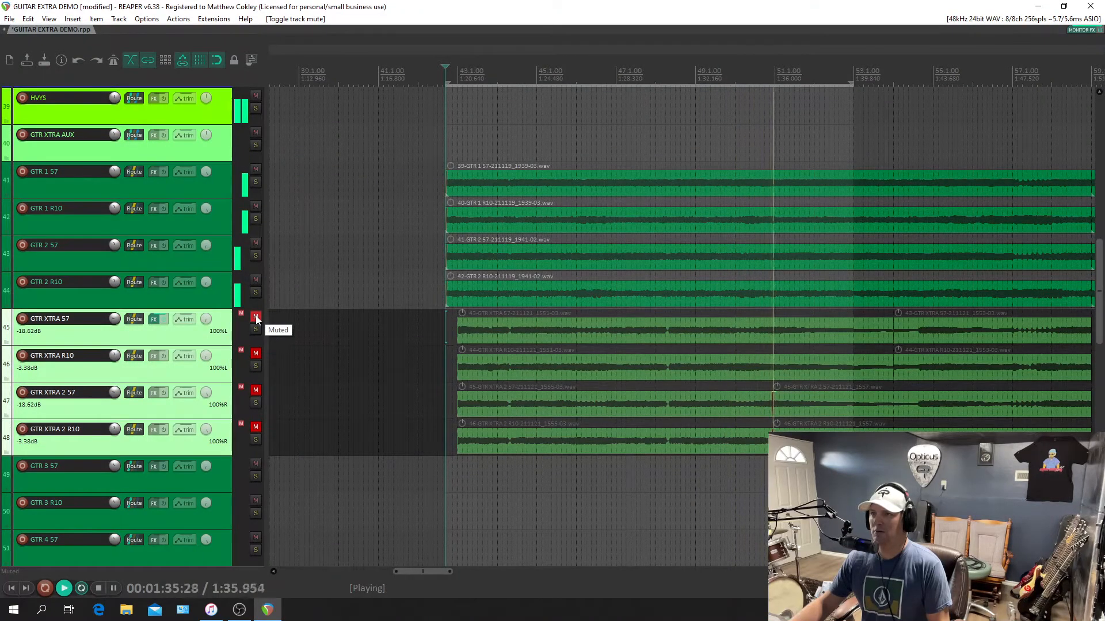
left_click(256, 319)
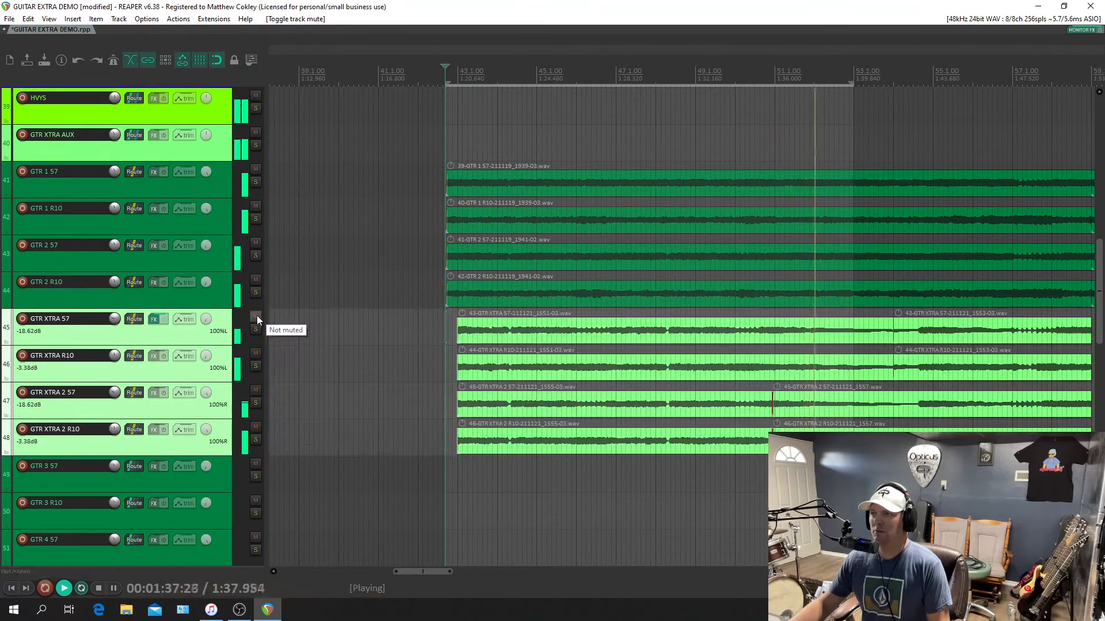
key("space")
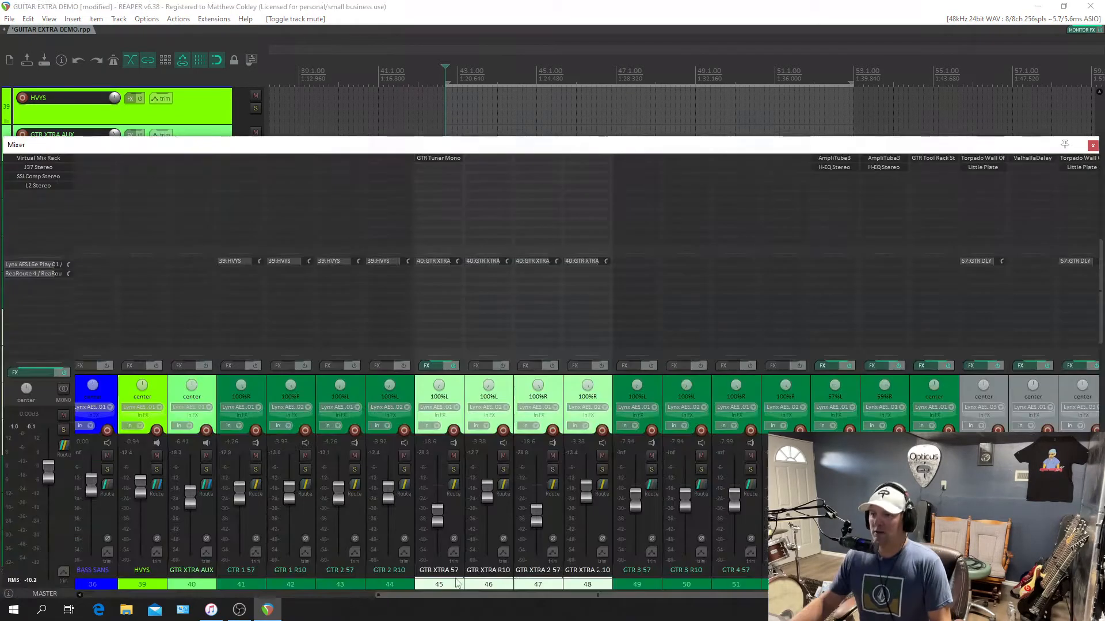
Show the mixer and listen to the GTR XTRA AUX bus soloed
key("ctrl+m")
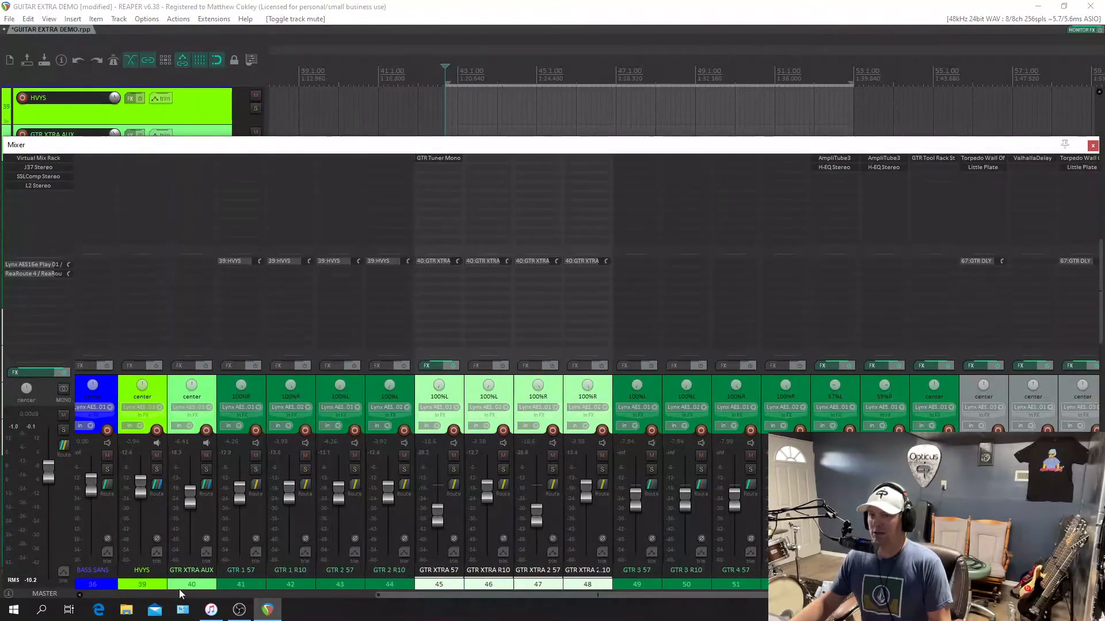
left_click(205, 469)
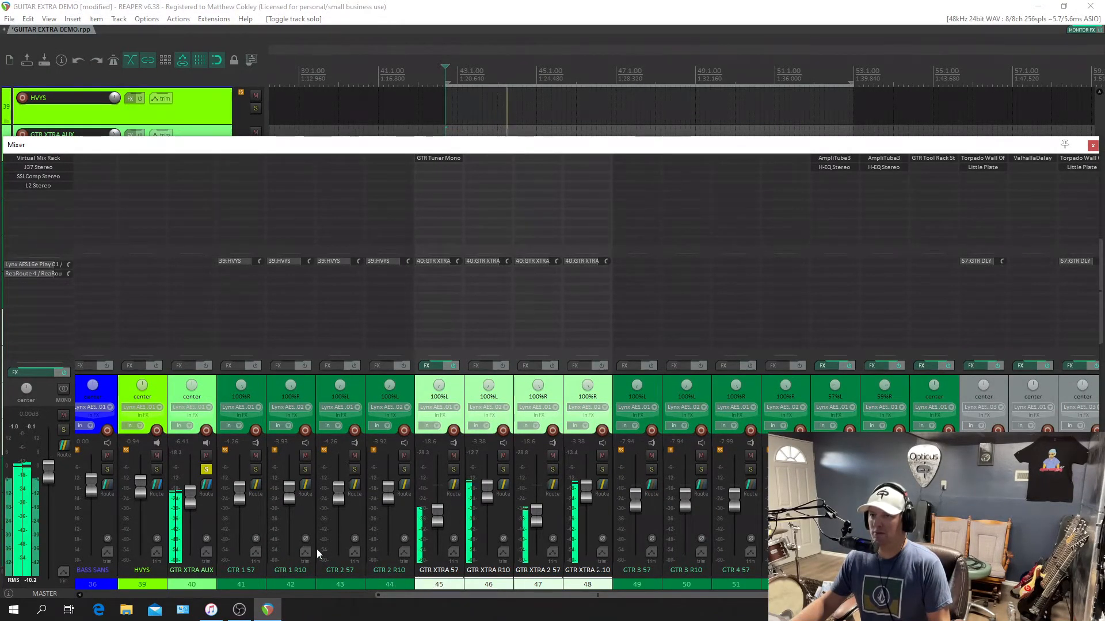
key("space")
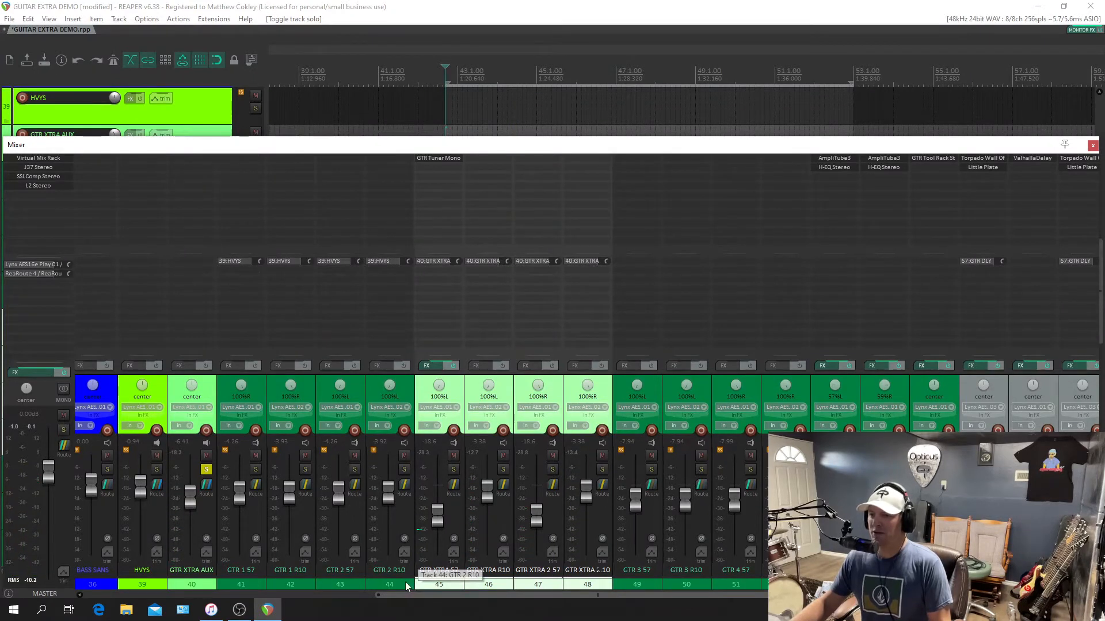
Select the channels GTR 1 57 through GTR 2 R10, reduce the selection to GTR 2 R10, and clear all solos
left_click(405, 583)
left_click(244, 584, "shift")
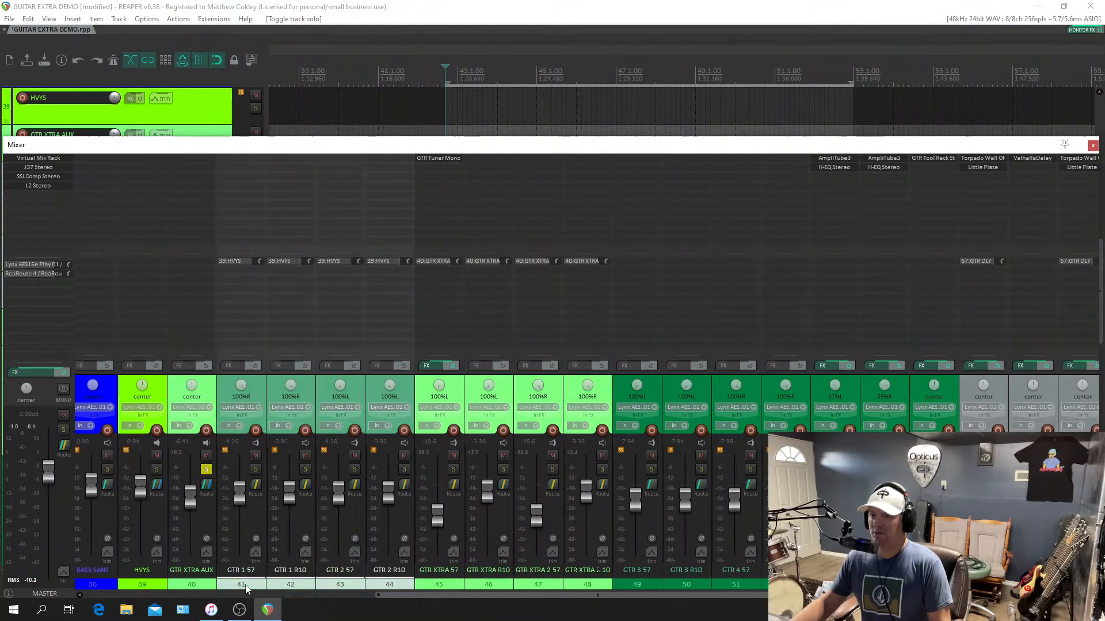
left_click(390, 584)
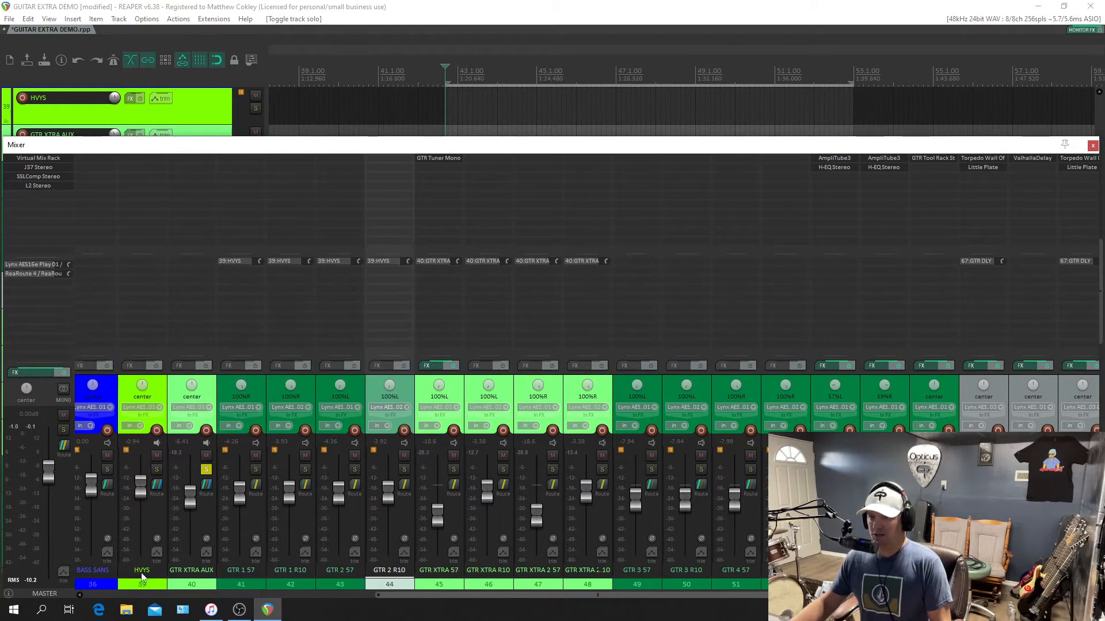
left_click(156, 469, "ctrl")
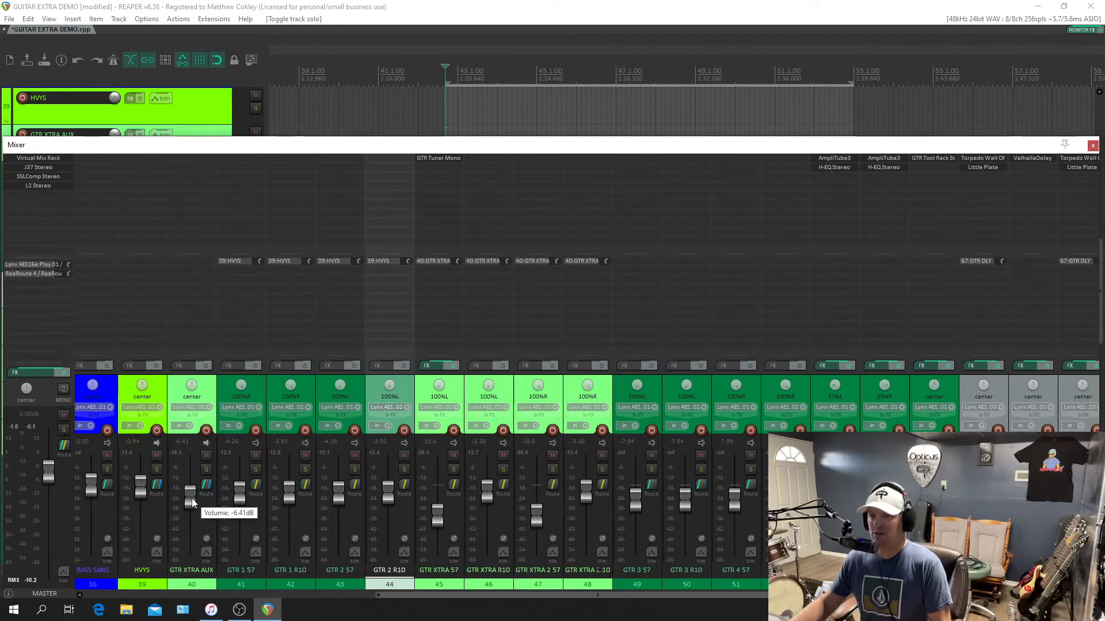
Adjust the GTR XTRA AUX volume against the full mix during playback, setting it to -6.72 dB
key("space")
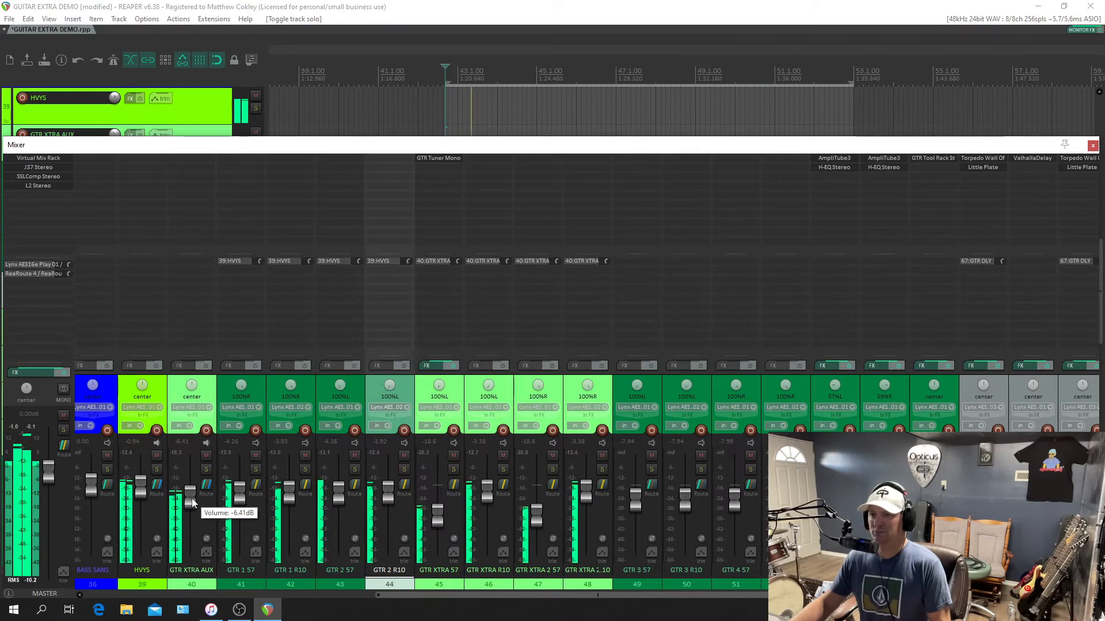
left_click_drag(191, 499, 191, 530)
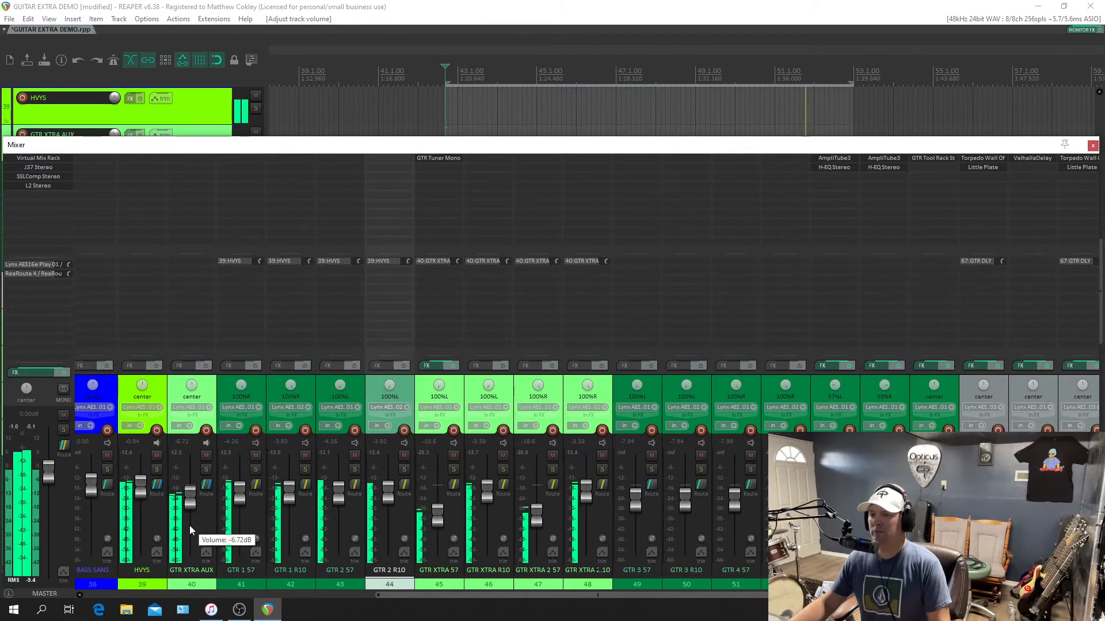
key("space")
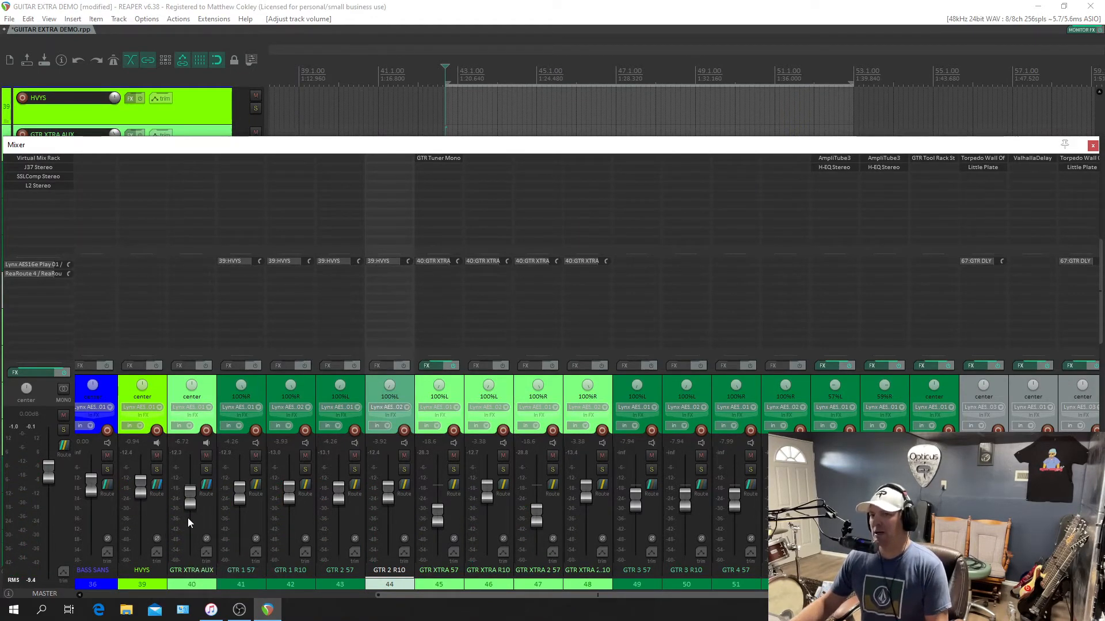
Add a new track directly after BASS SANS and name it GTRS
left_click(113, 585)
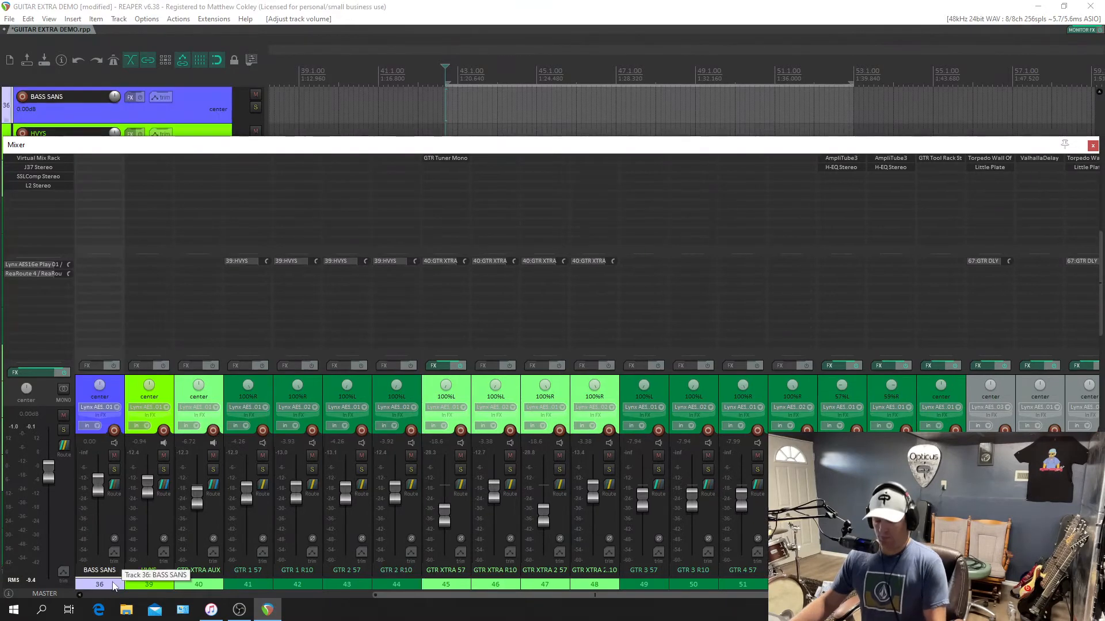
key("ctrl+t")
double_click(161, 570)
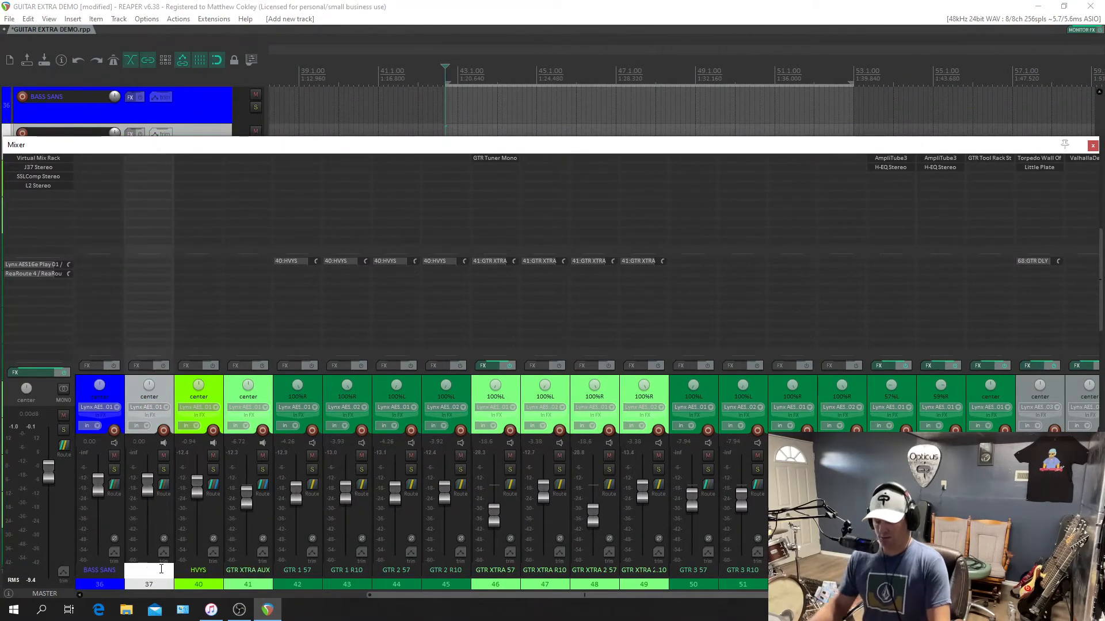
type("GTRS")
key("Return")
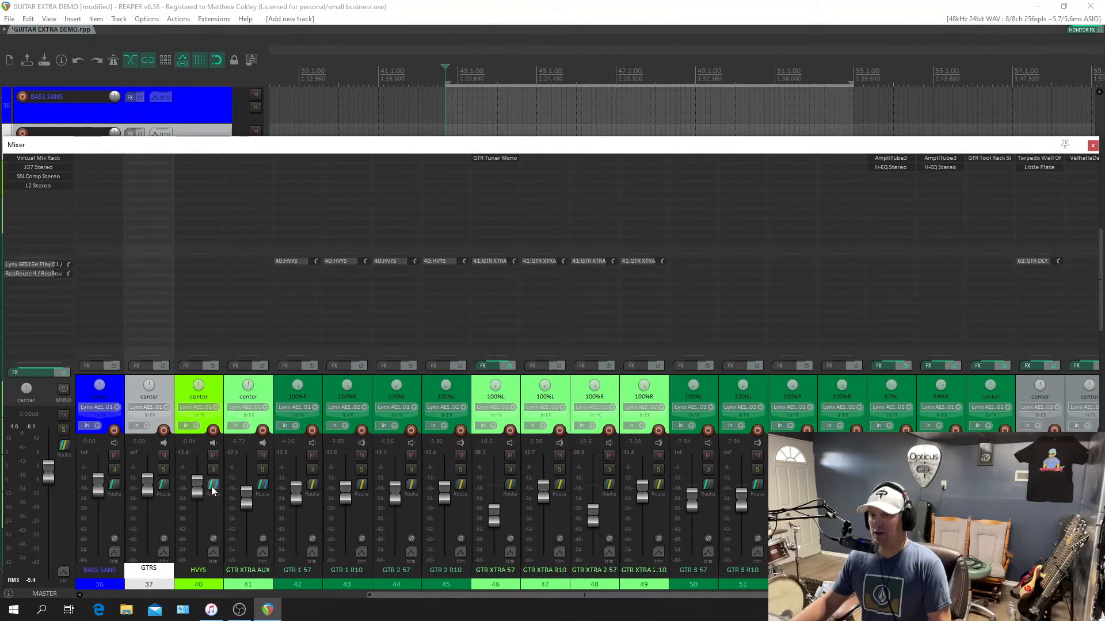
Disable the master send on the HVYS and GTR XTRA AUX buses and route both to the GTRS track
left_click(204, 580)
left_click(240, 584, "ctrl")
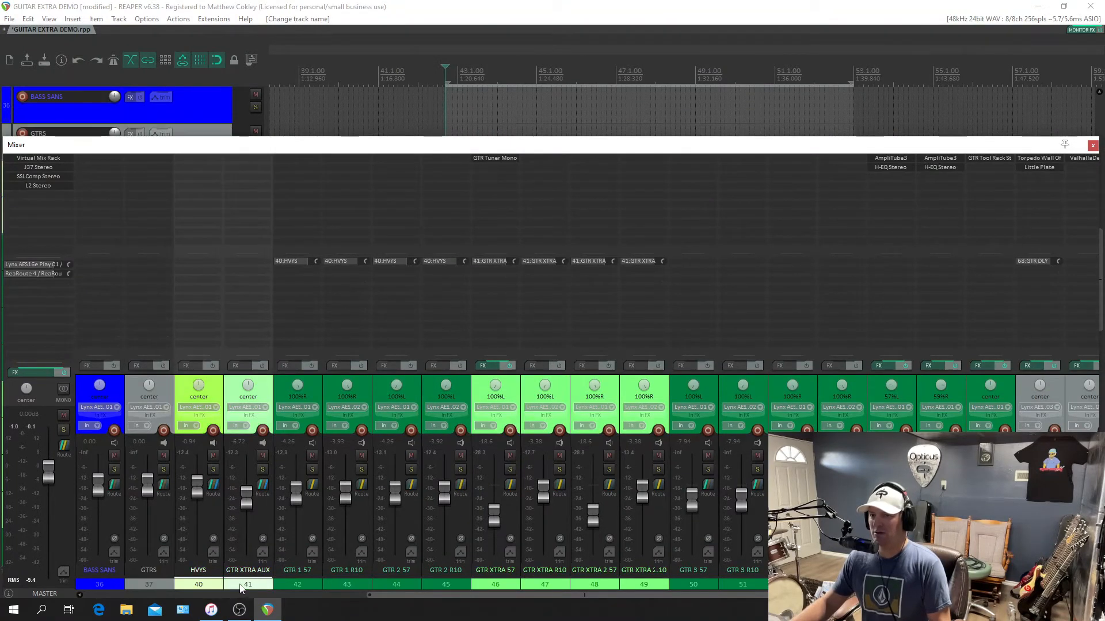
left_click(263, 483, "alt")
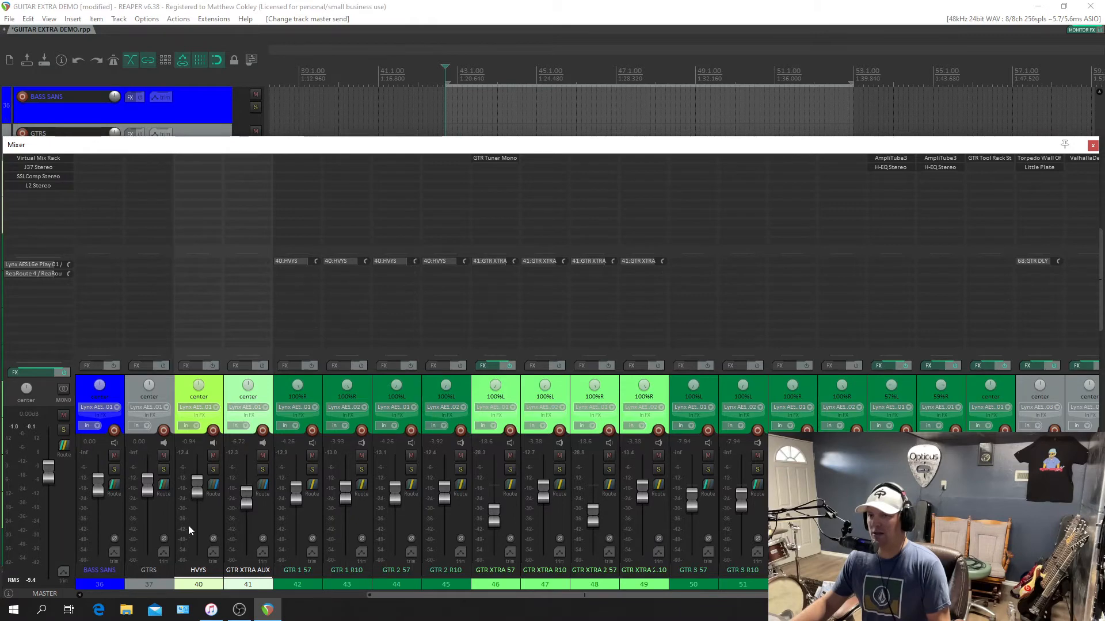
left_click_drag(213, 485, 155, 484)
Solo the GTRS bus and listen to the combined guitars during playback
left_click(164, 471)
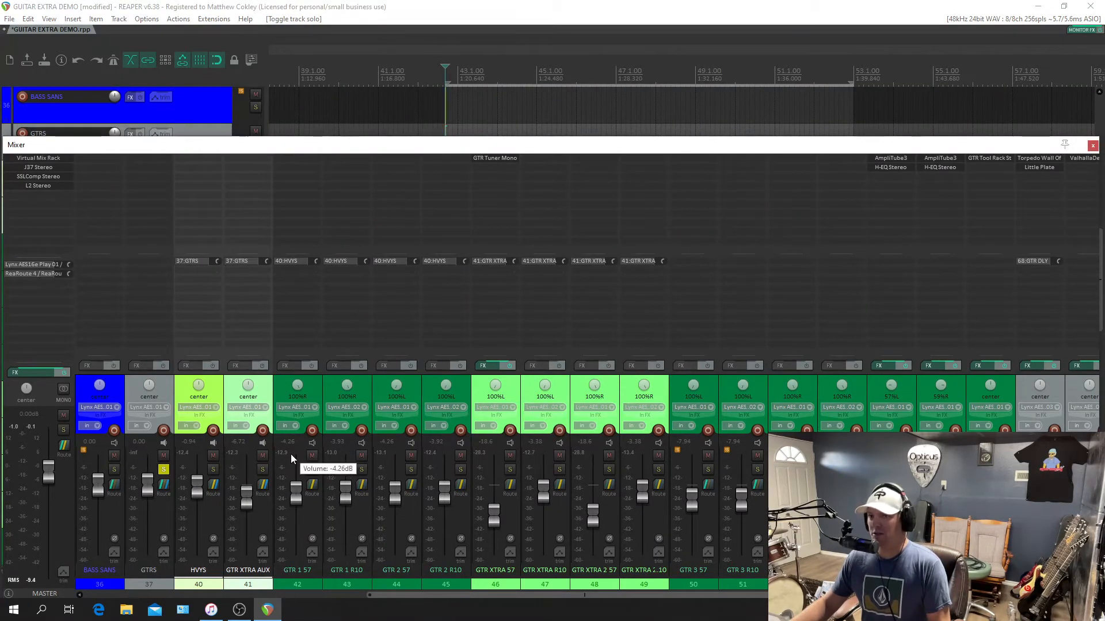
key("space")
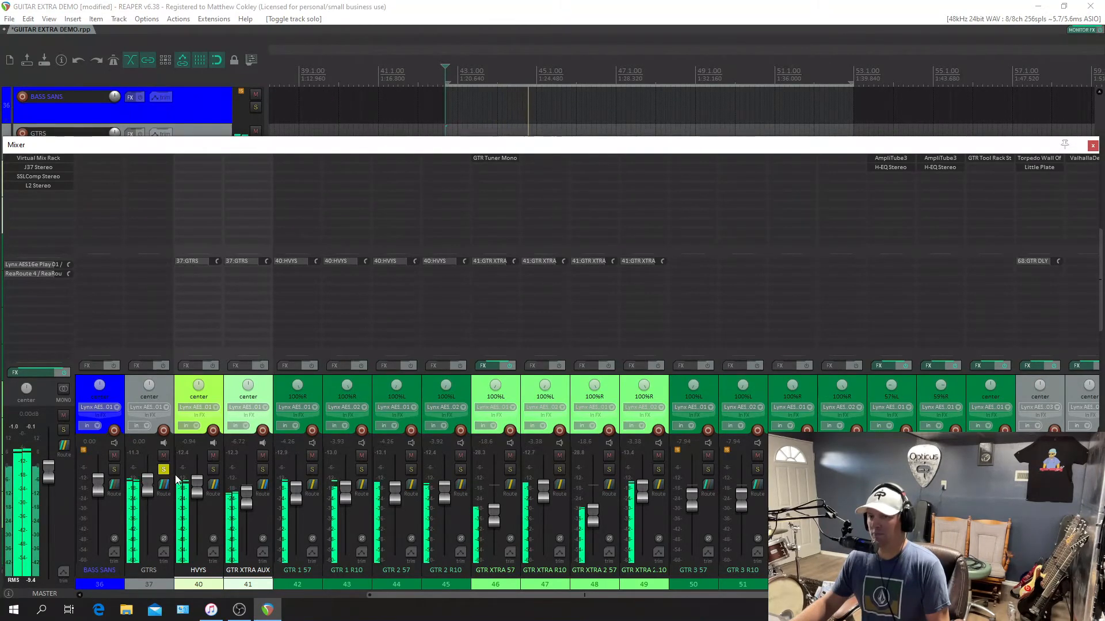
key("space")
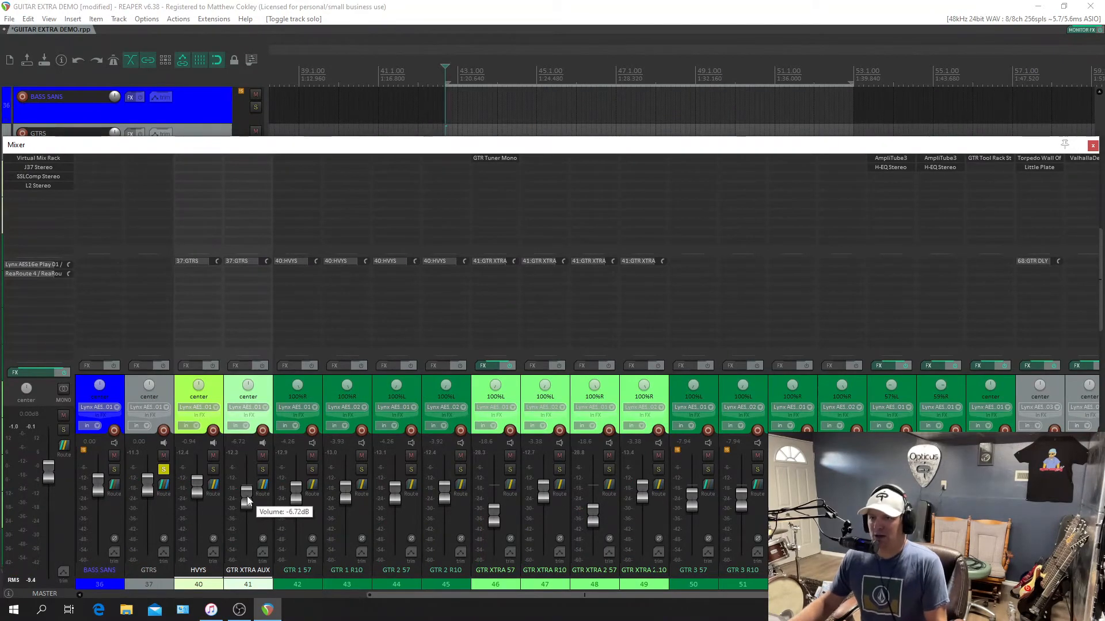
Hide the mixer, then enlarge the GTR XTRA AUX track in the arrangement and show its Volume envelope
key("ctrl+m")
scroll(169, 315, "up", 2)
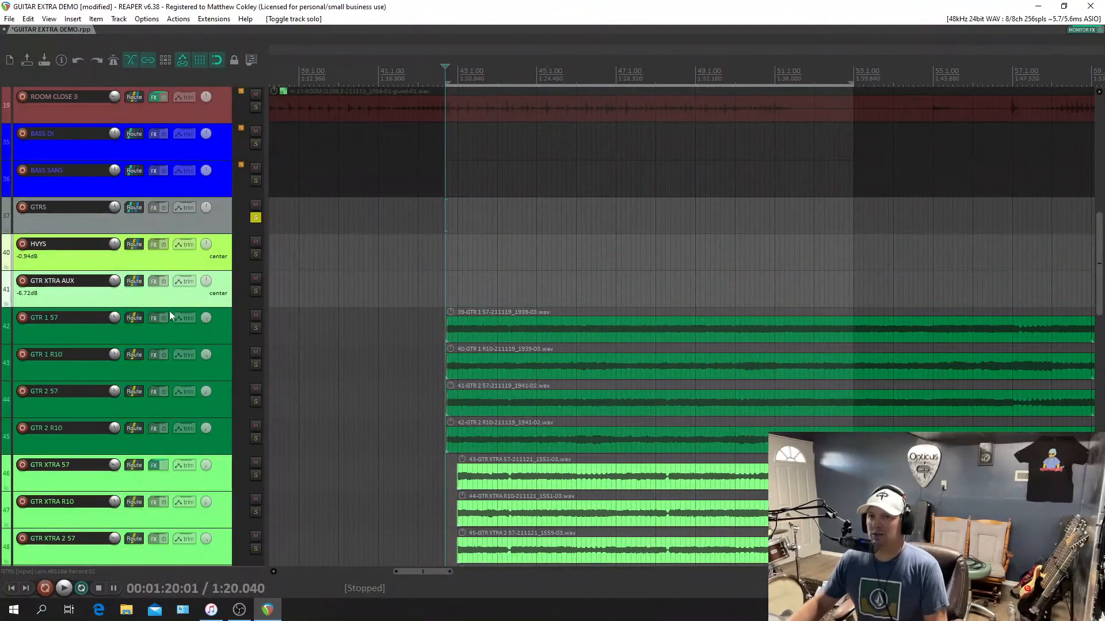
left_click_drag(169, 308, 175, 370)
left_click(185, 282)
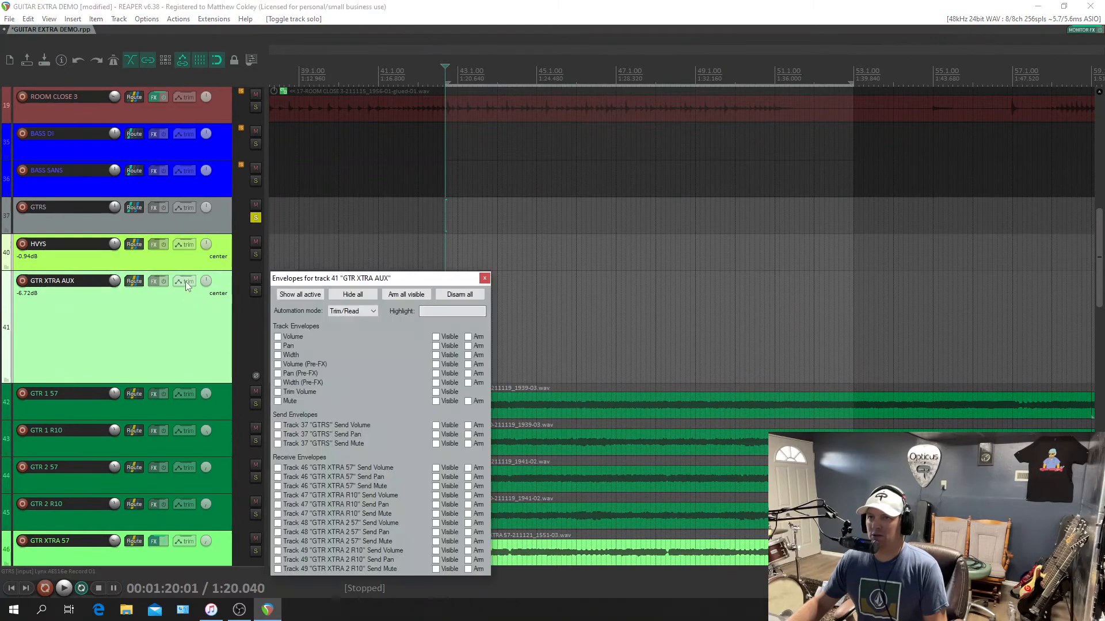
left_click(277, 337)
left_click(484, 278)
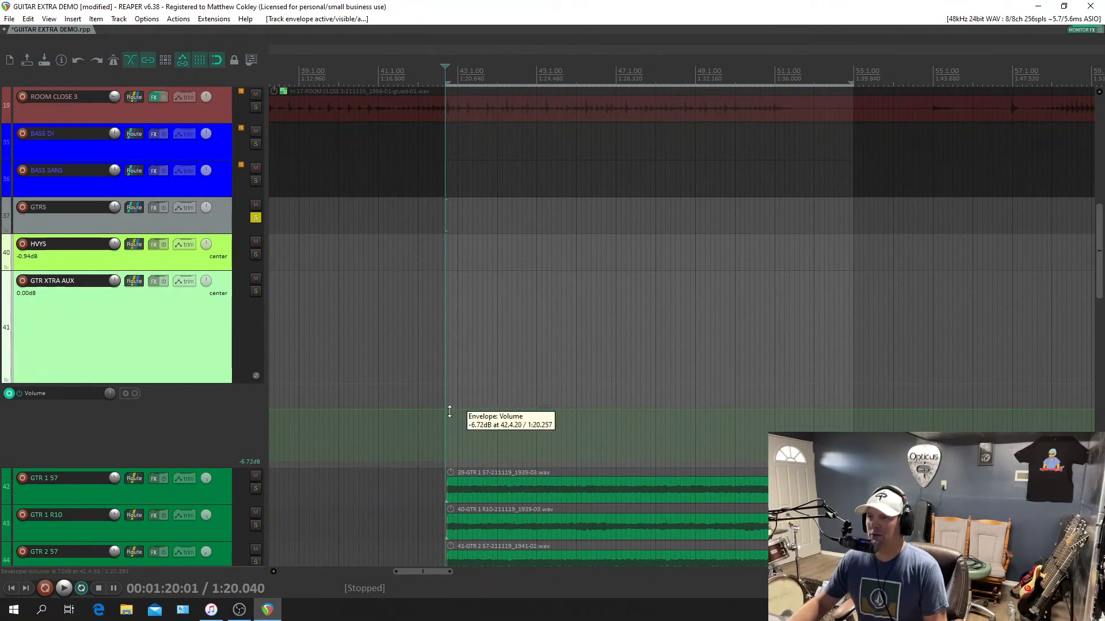
Add points to the GTR XTRA AUX volume envelope and lower the section between bars 44 and 45
left_click(531, 414)
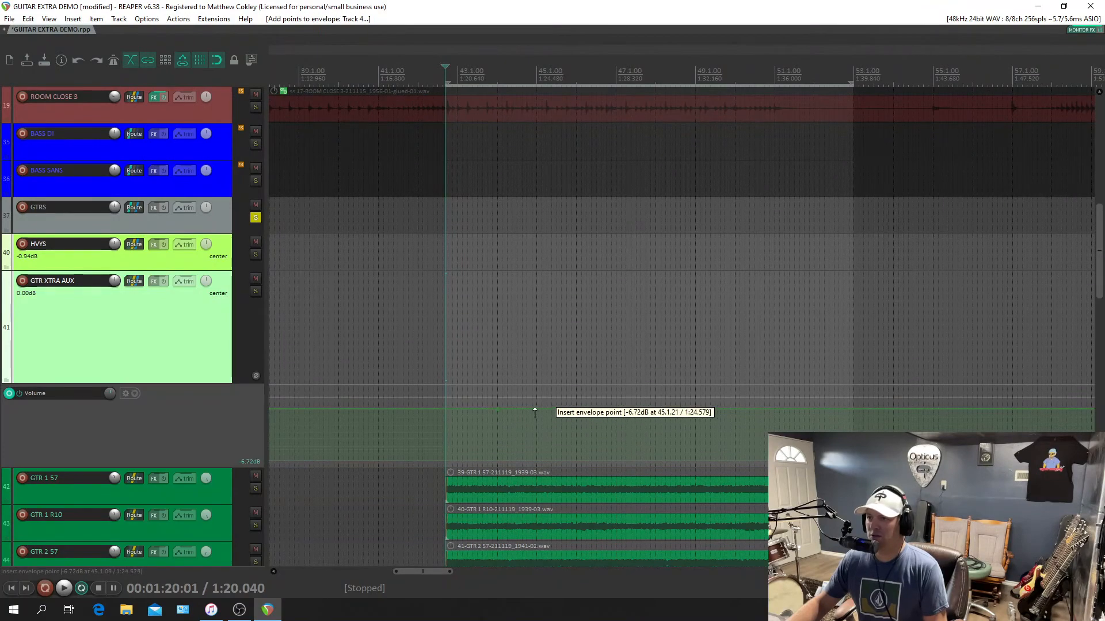
scroll(500, 412, "up", 4)
scroll(500, 412, "down", 1)
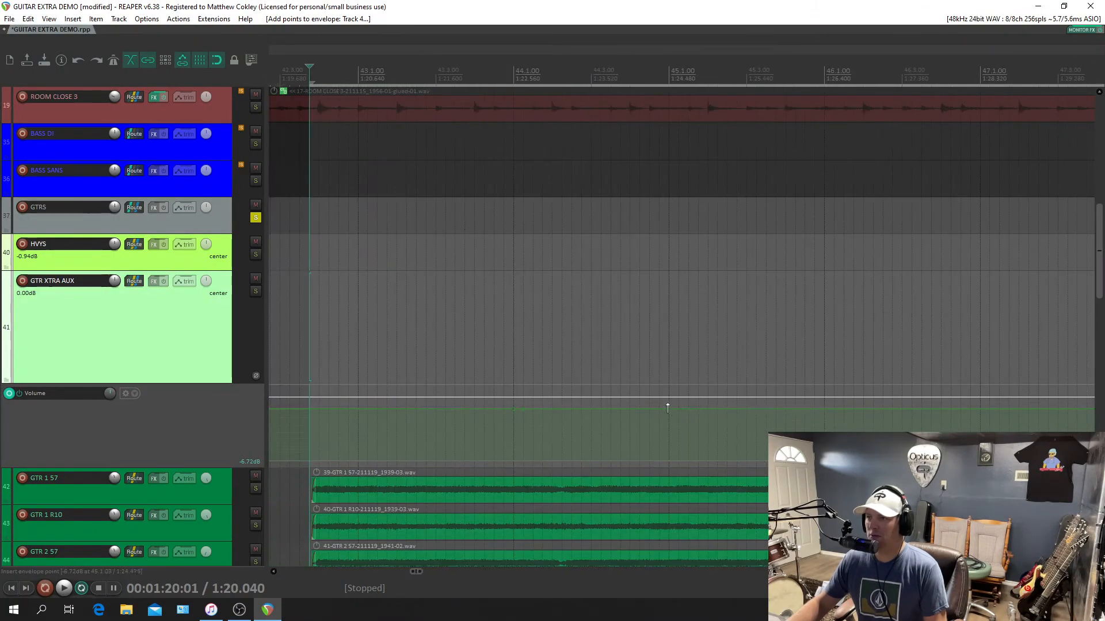
left_click(674, 412, "shift")
left_click_drag(638, 410, 625, 499)
scroll(626, 498, "down", 2)
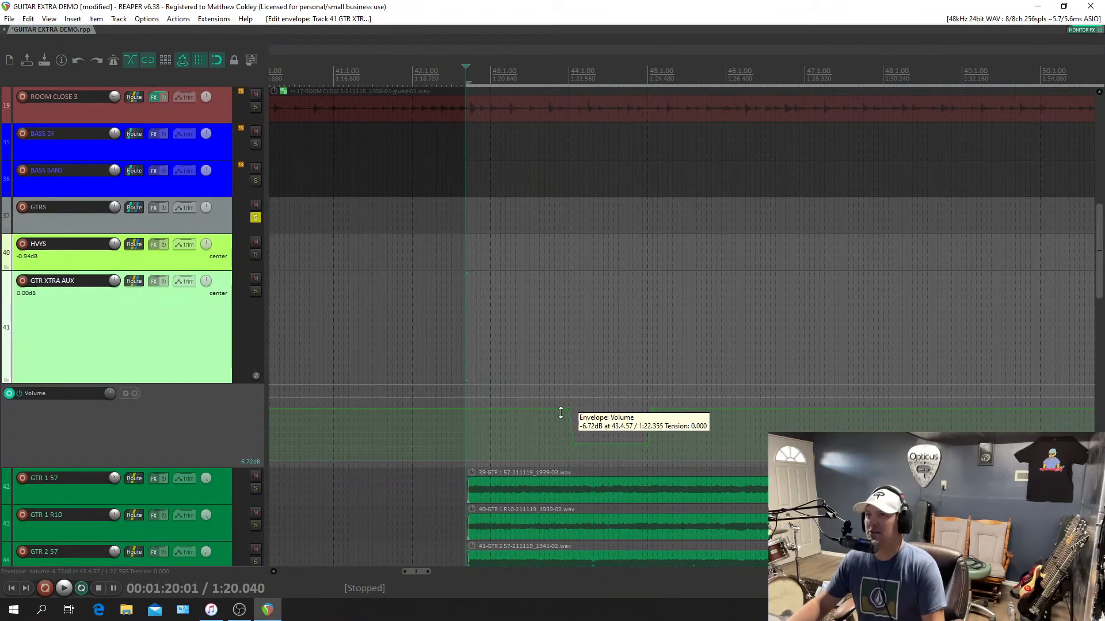
Clear the GTRS solo and listen to the full mix through the volume dip on GTR XTRA AUX
key("space")
key("space")
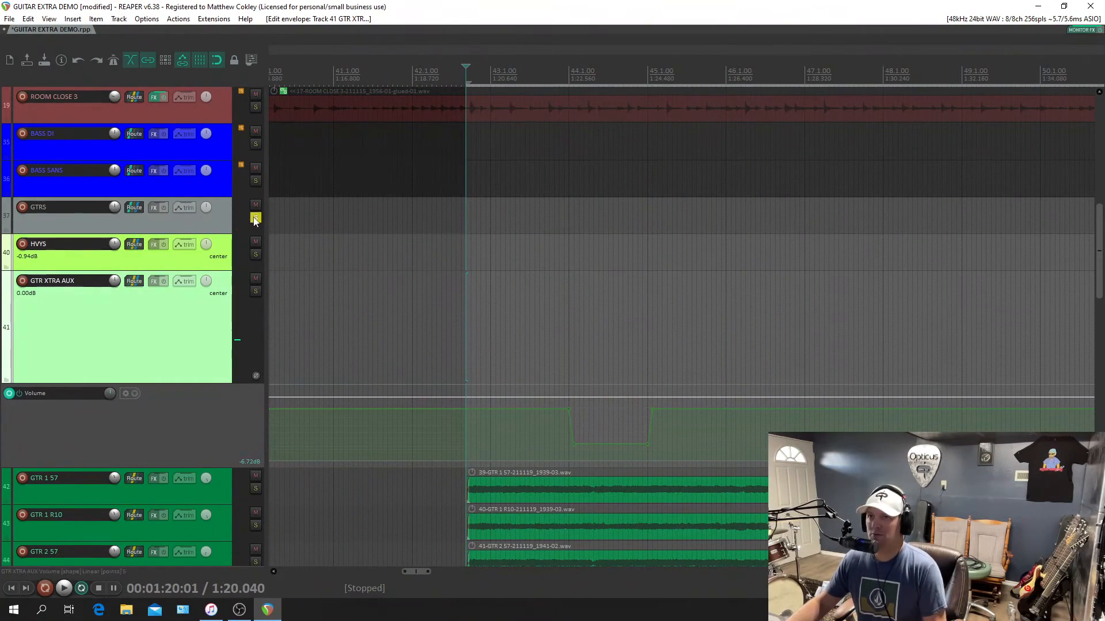
left_click(255, 218)
key("space")
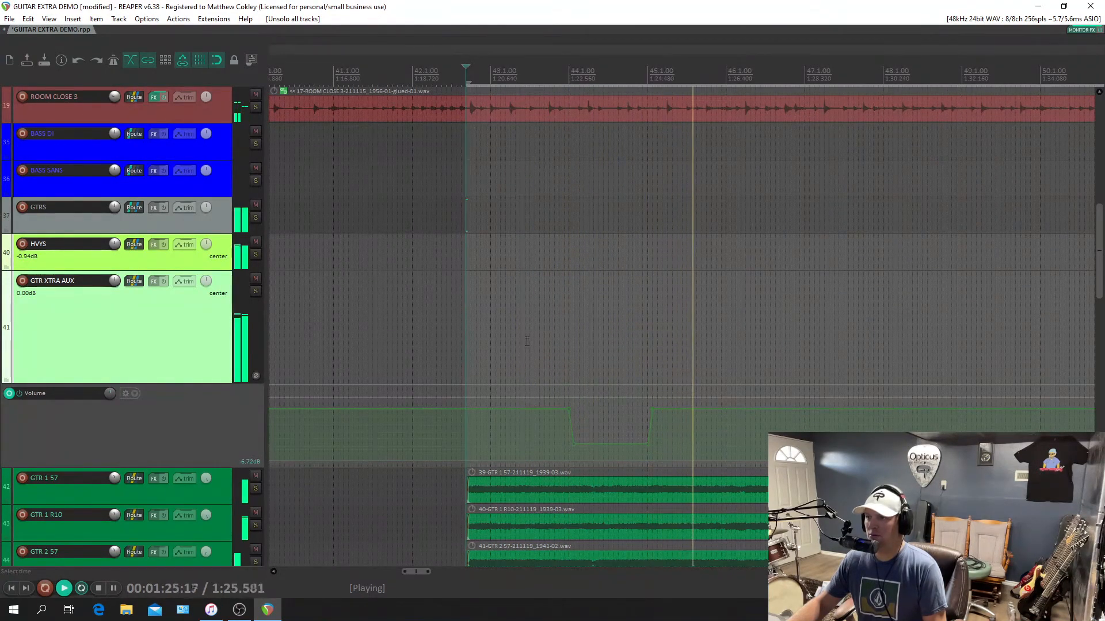
key("space")
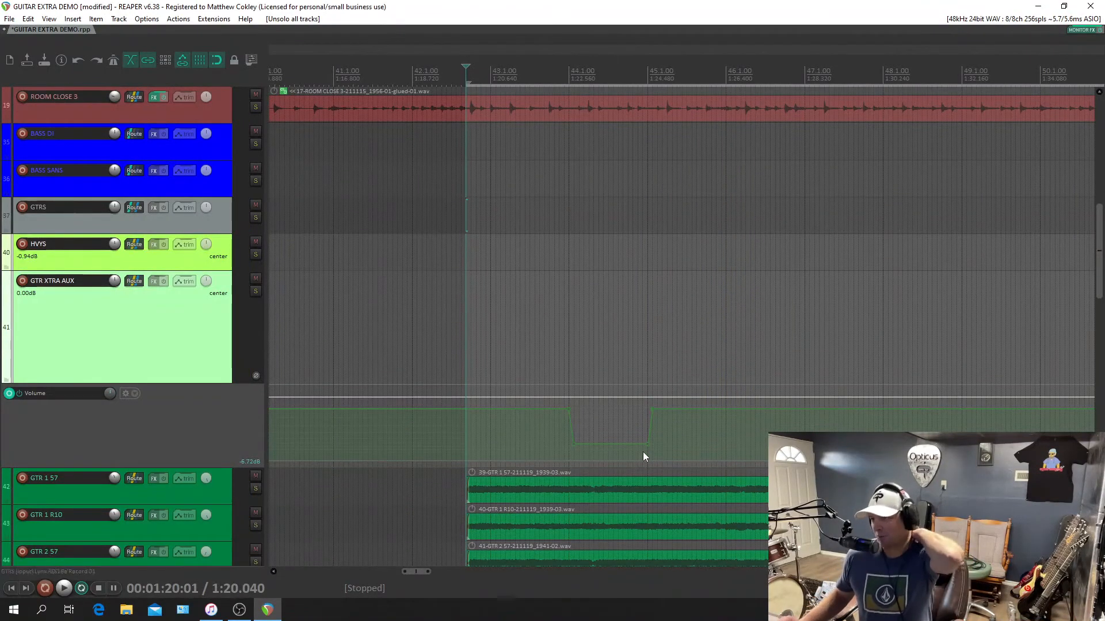
scroll(399, 416, "down", 5)
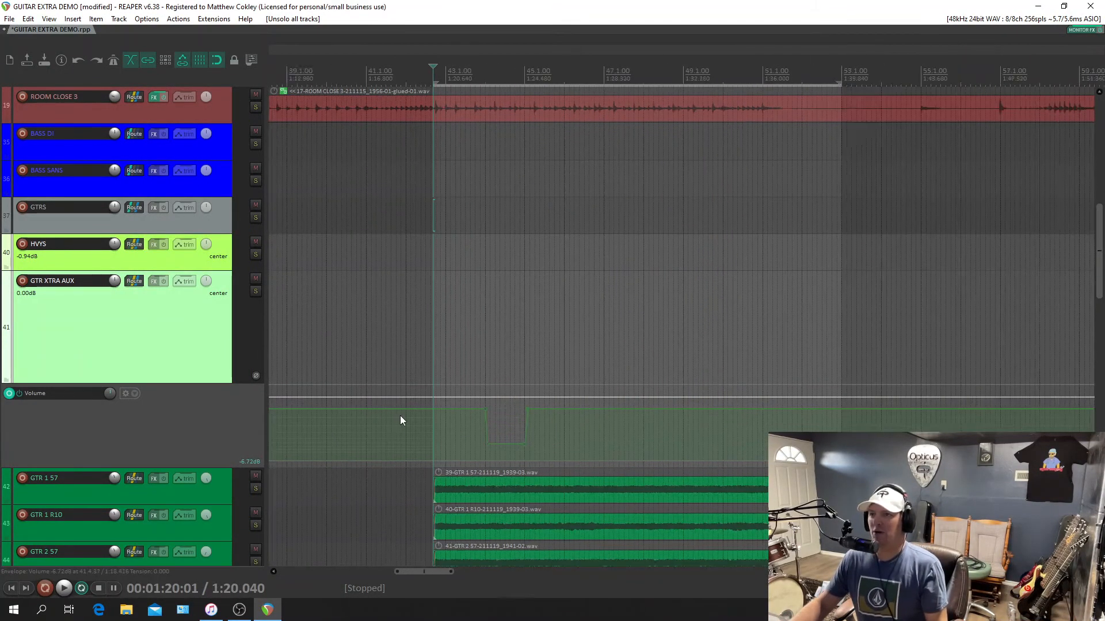